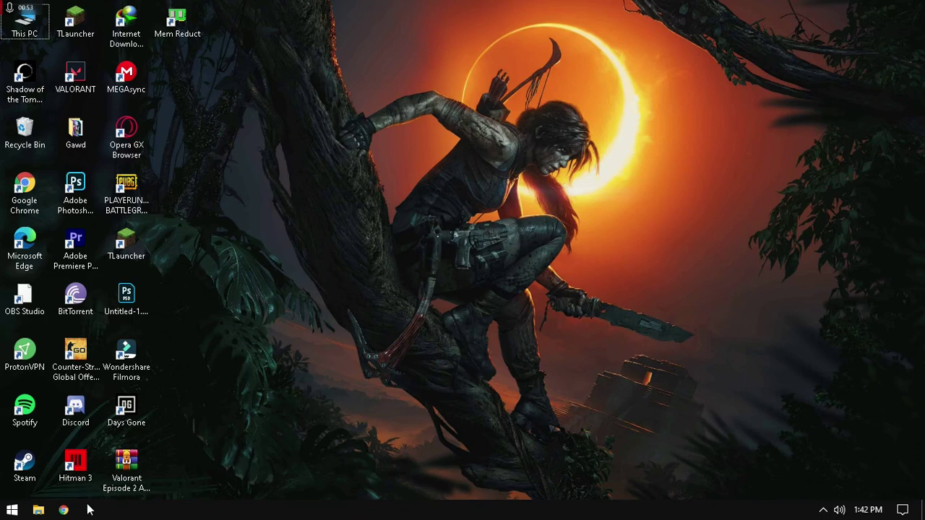
Extract the Valorant FPS pack archive onto the desktop and place the folder beside Mem Reduct
left_click(133, 473)
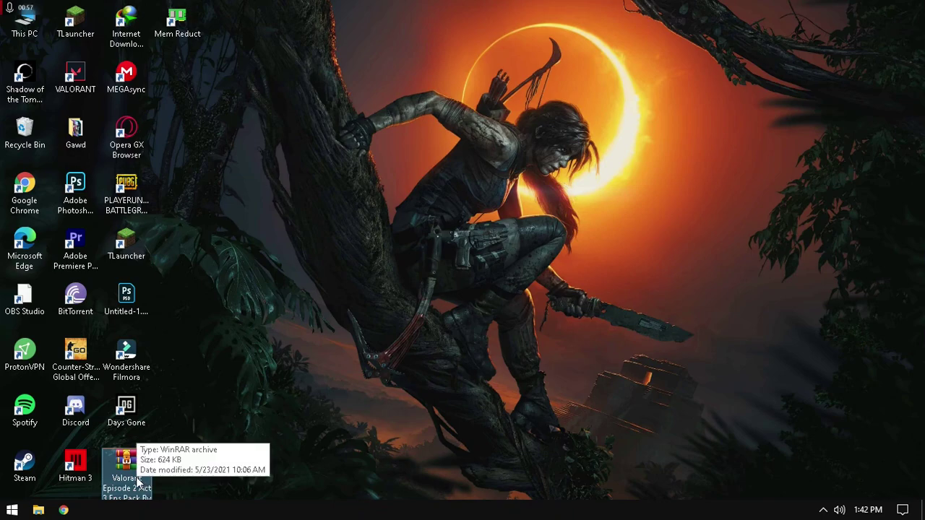
right_click(135, 477)
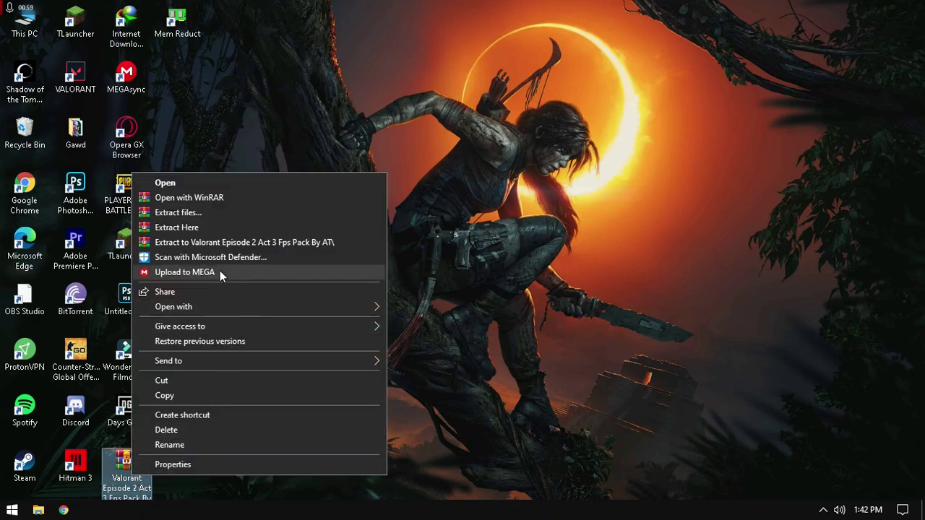
left_click(197, 229)
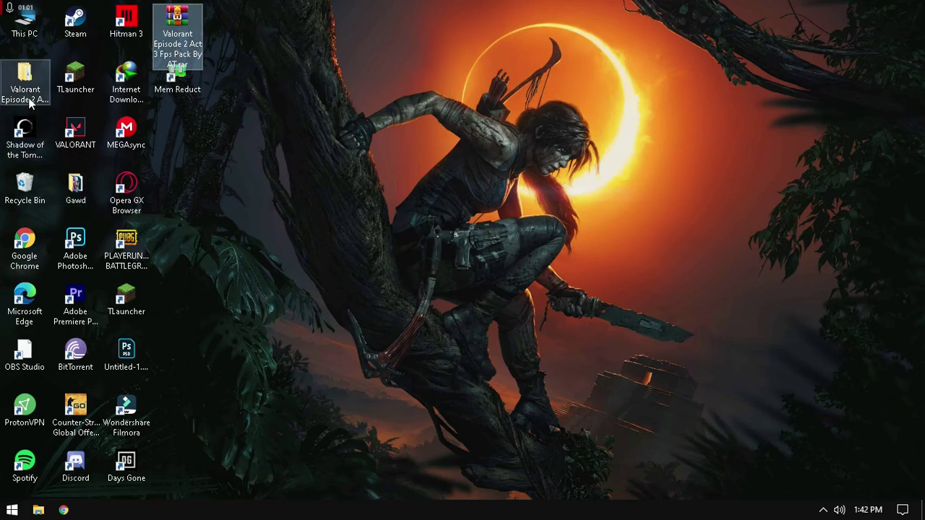
left_click_drag(25, 87, 193, 118)
Open the extracted pack's FPS Boost Pack folder and look over its four items
double_click(193, 118)
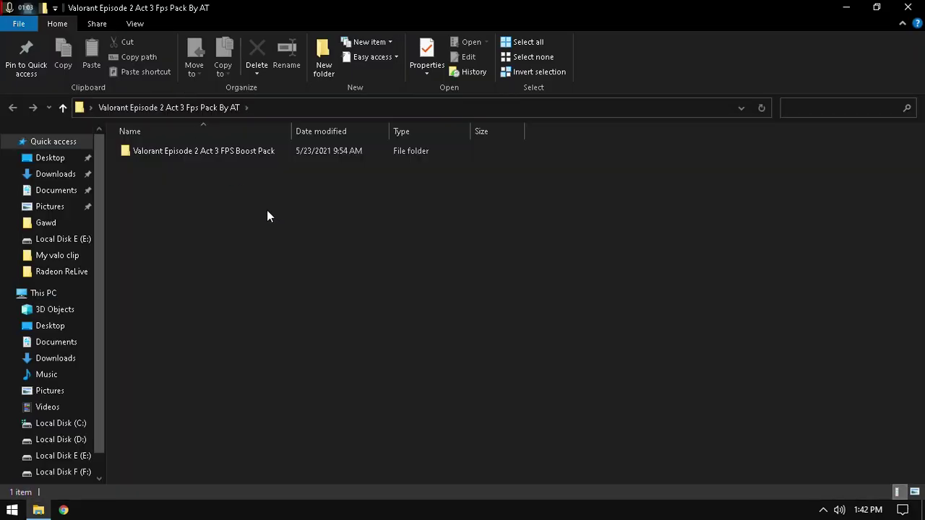
double_click(234, 151)
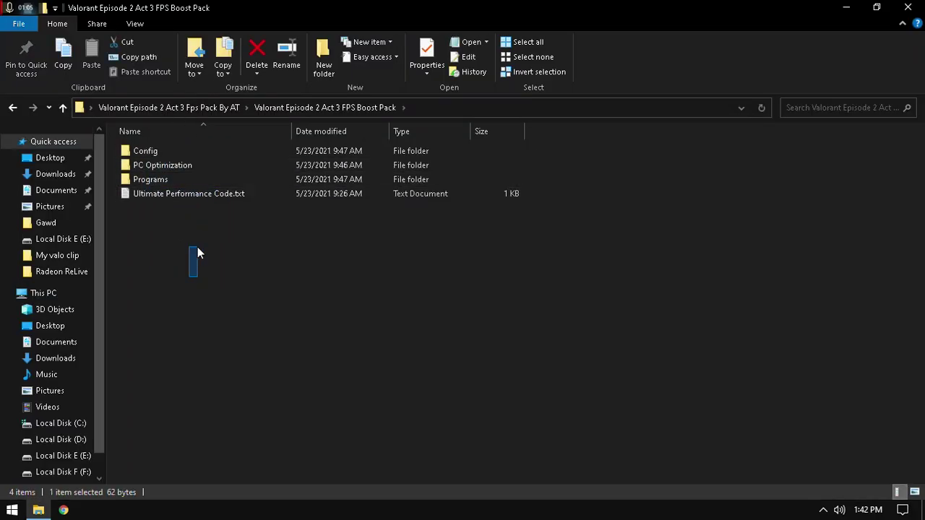
left_click_drag(198, 246, 112, 148)
left_click(194, 238)
left_click(196, 195)
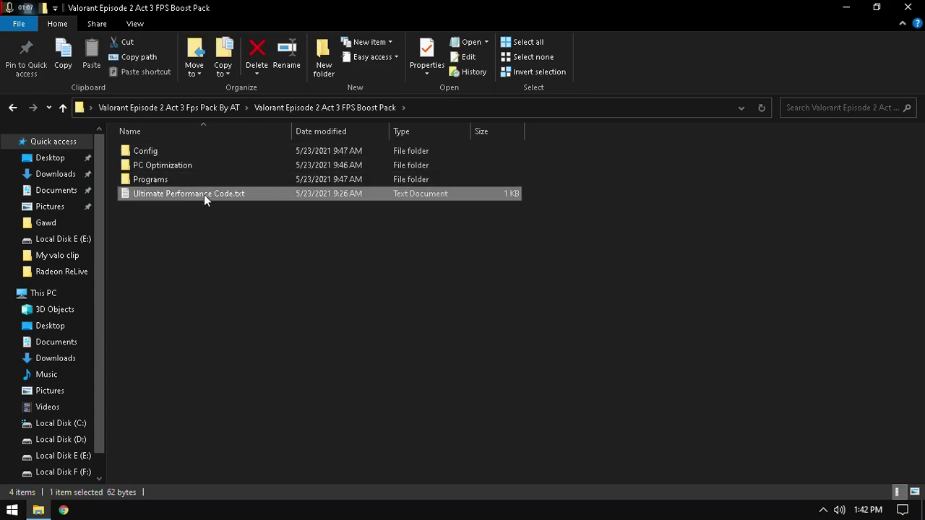
left_click(222, 269)
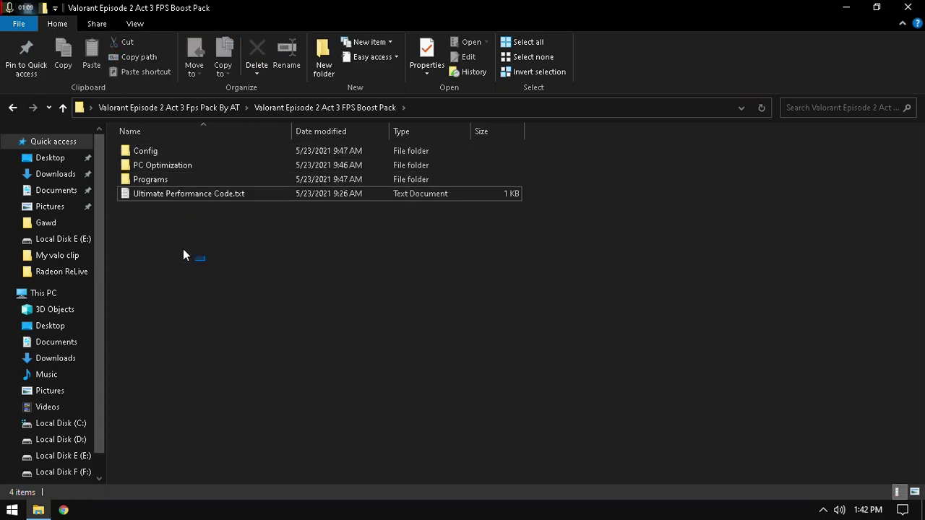
left_click(153, 191)
left_click(153, 190, "ctrl")
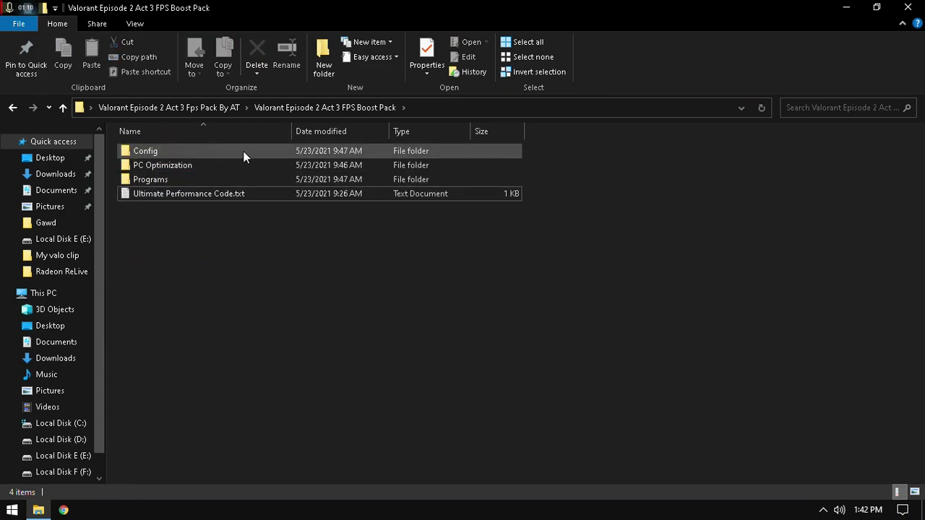
In Config, compare the Hing End, Low End and Mid presets, then enter Hing End
double_click(161, 155)
mouse_move(166, 247)
left_mouse_down()
mouse_move(148, 135)
mouse_move(166, 235)
left_mouse_up()
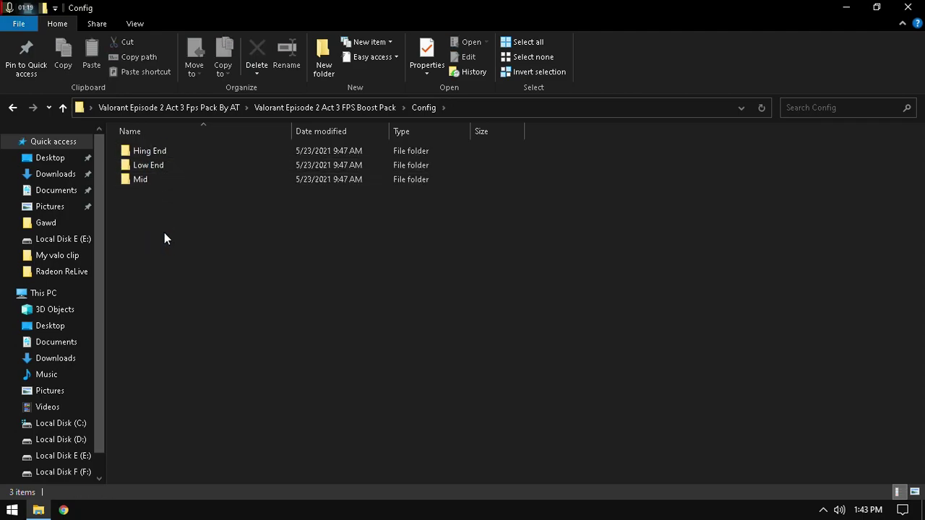
left_click(150, 157)
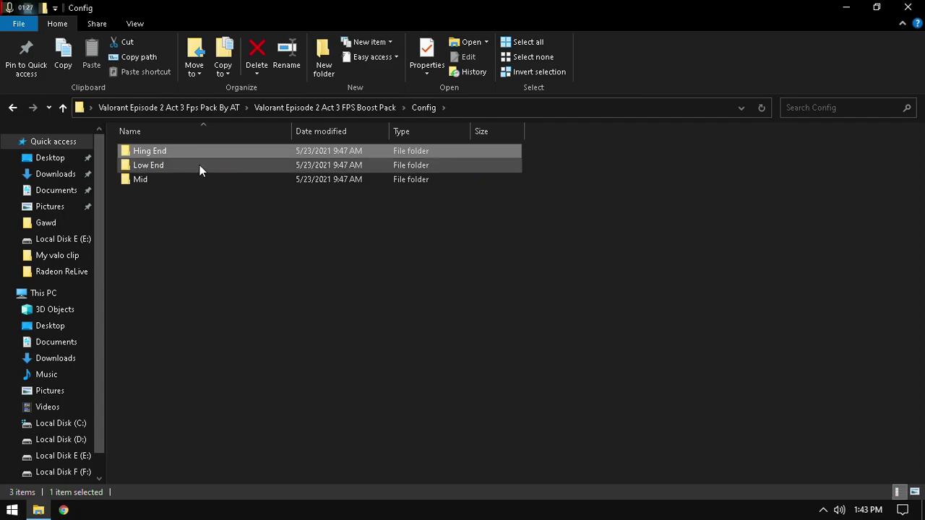
left_click(146, 165)
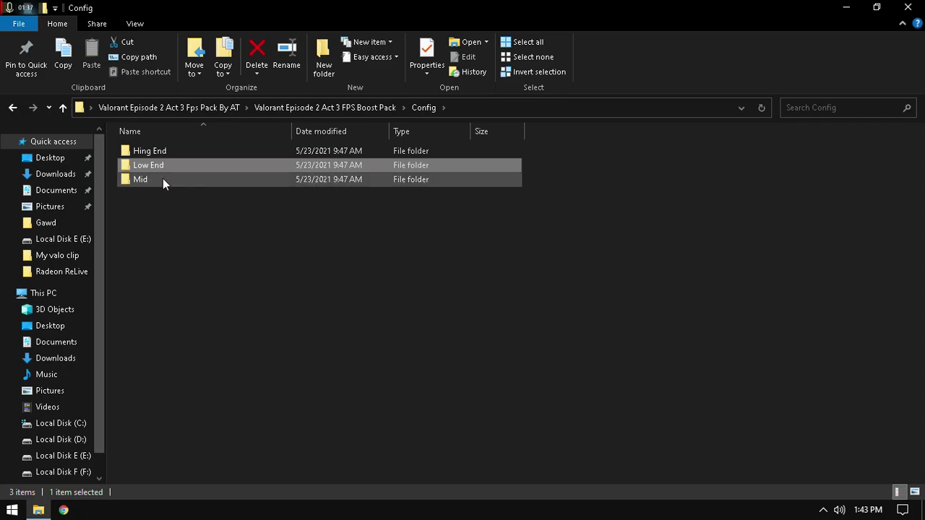
left_click(161, 179)
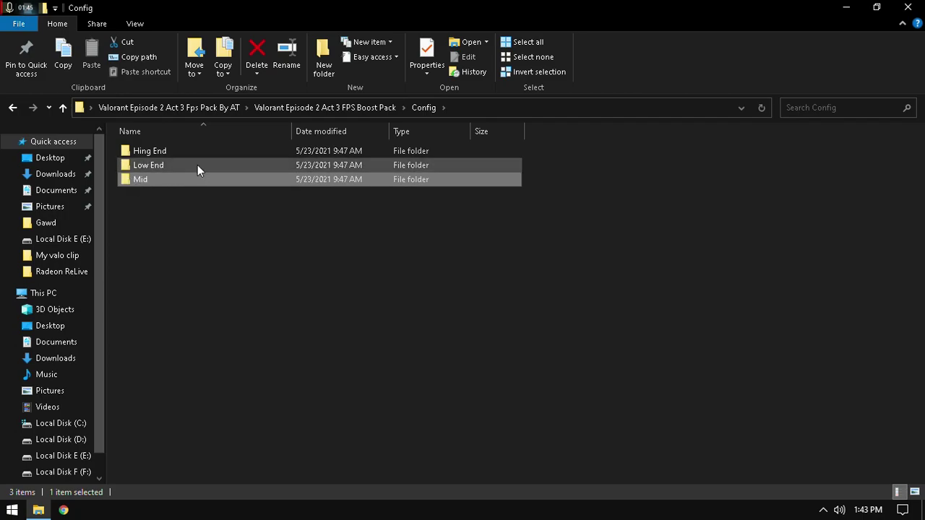
double_click(180, 154)
Cut GameUserSettings.ini and RiotUserSettings.ini from the Hing End folder
left_click_drag(271, 234, 160, 149)
right_click(160, 156)
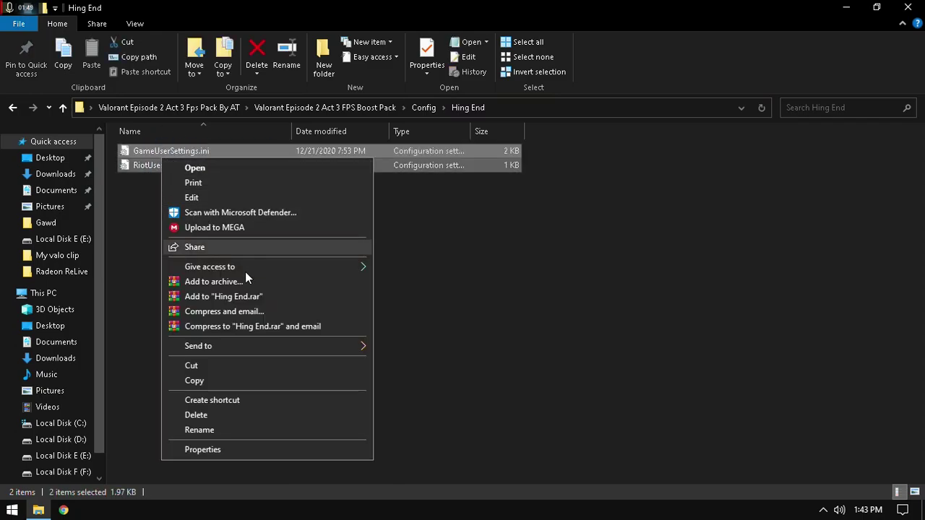
left_click(199, 366)
Go via the appdata run command to AppData\Local\VALORANT\Saved\Config
key("super+r")
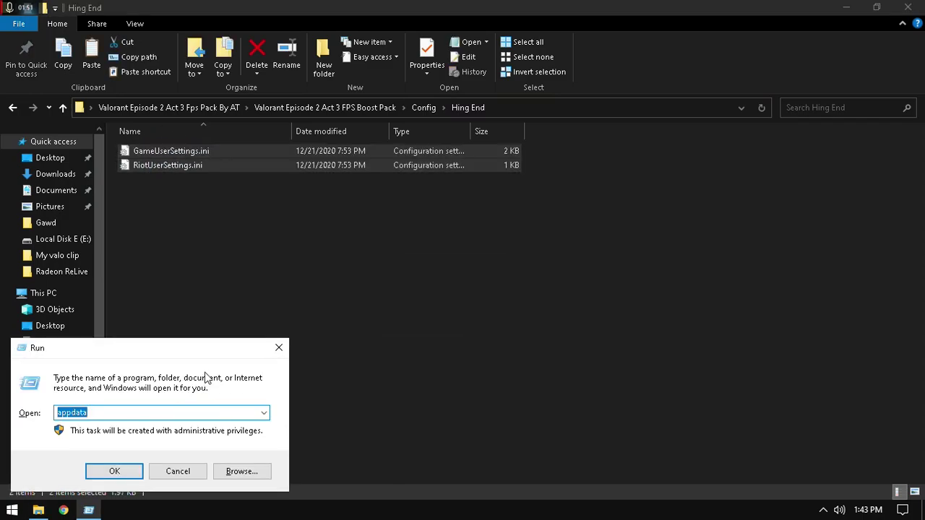
type("appdata")
key("Return")
double_click(167, 152)
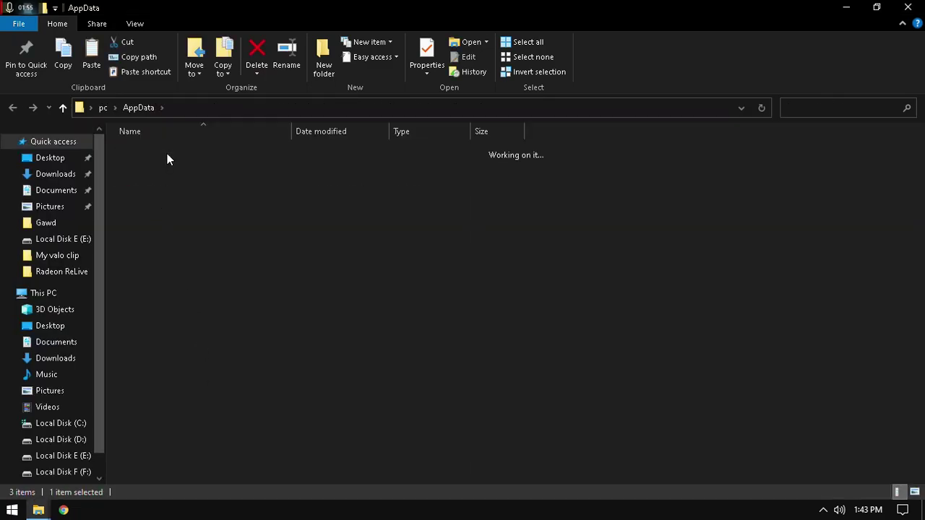
left_click_drag(919, 180, 920, 422)
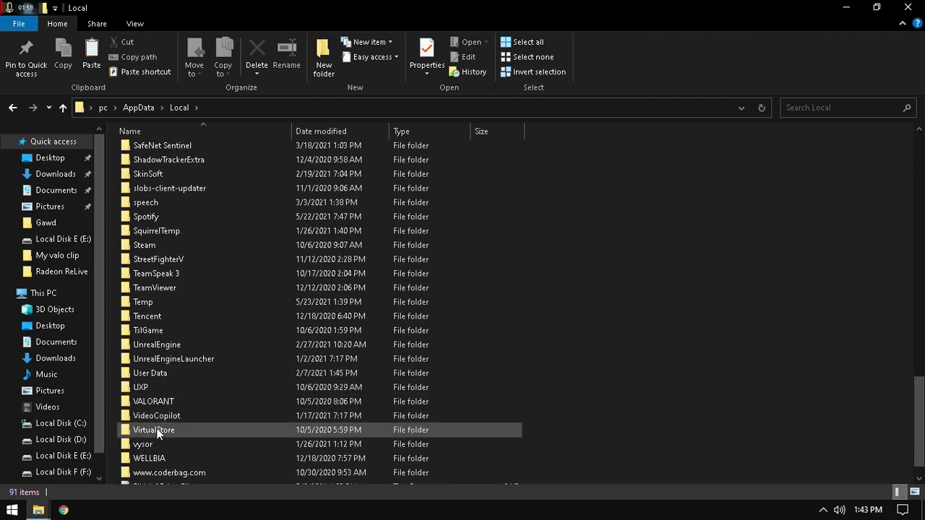
double_click(162, 403)
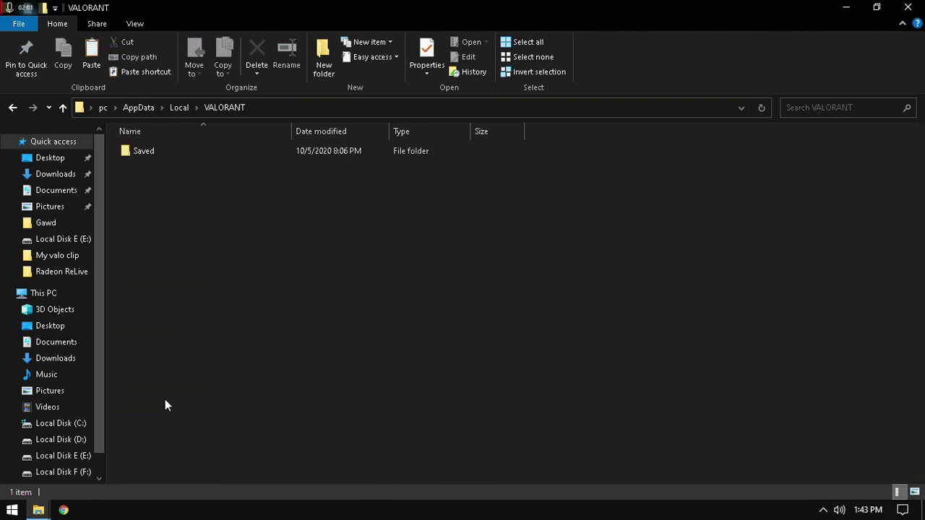
double_click(139, 150)
double_click(166, 154)
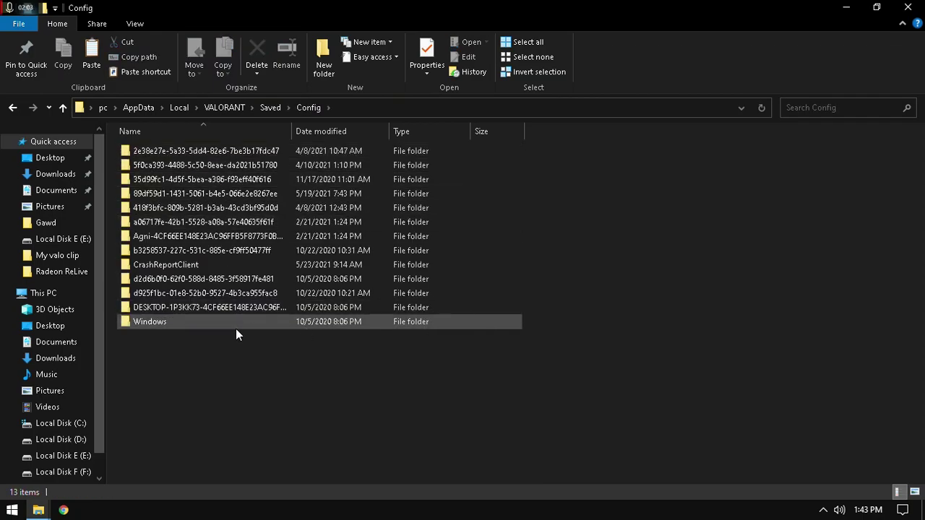
left_click_drag(204, 394, 221, 384)
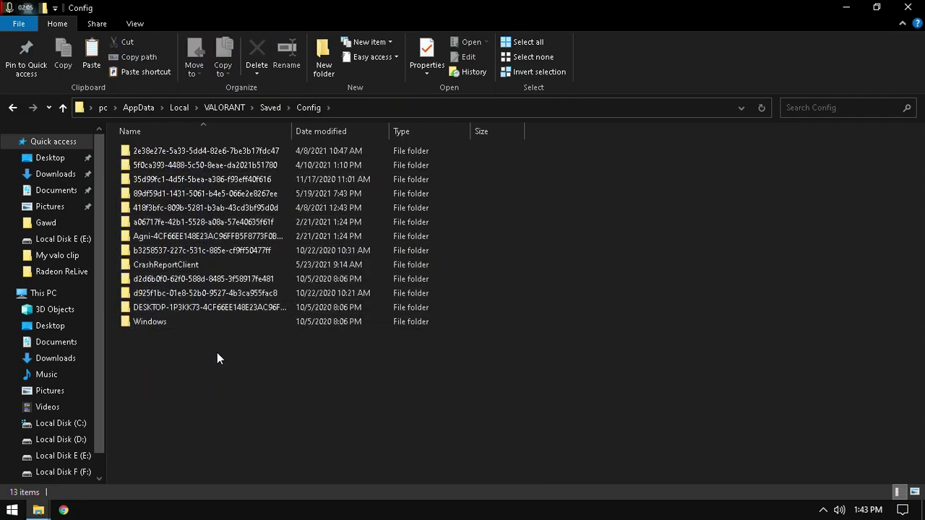
left_click_drag(535, 145, 326, 397)
left_click(240, 367)
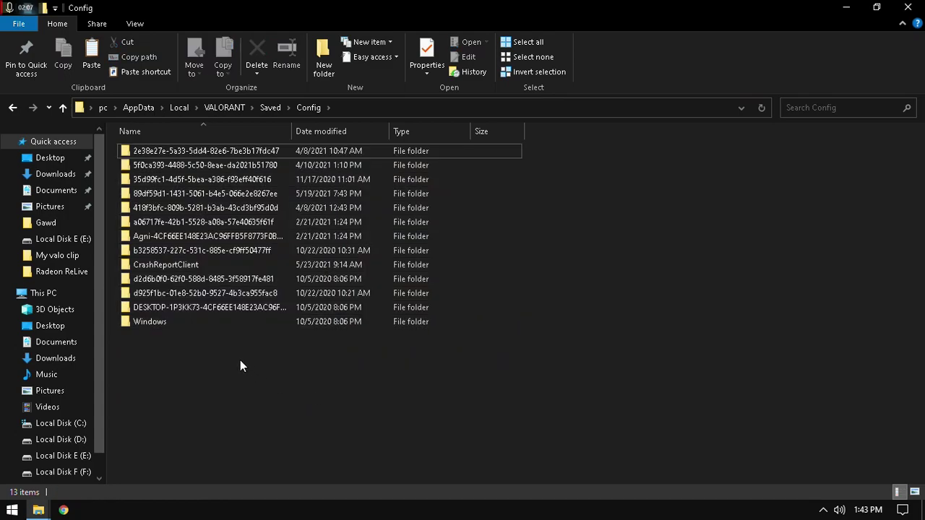
Paste the two .ini files into the account's Windows config folder, replacing the existing ones
double_click(160, 294)
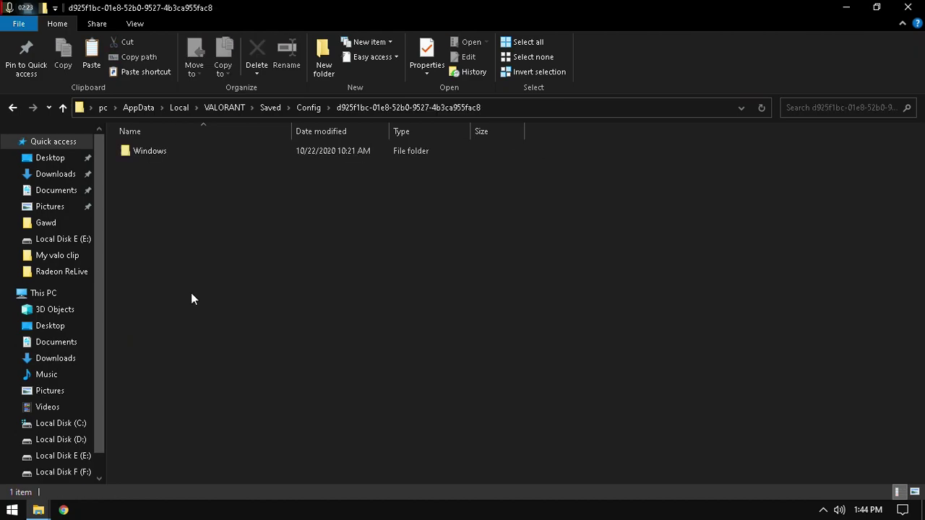
double_click(171, 153)
right_click(207, 248)
left_click(252, 365)
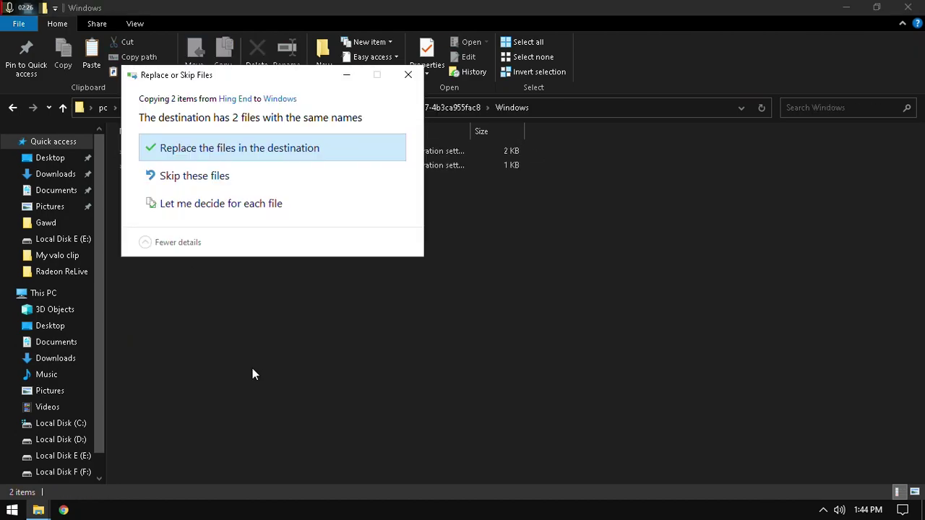
left_click(219, 153)
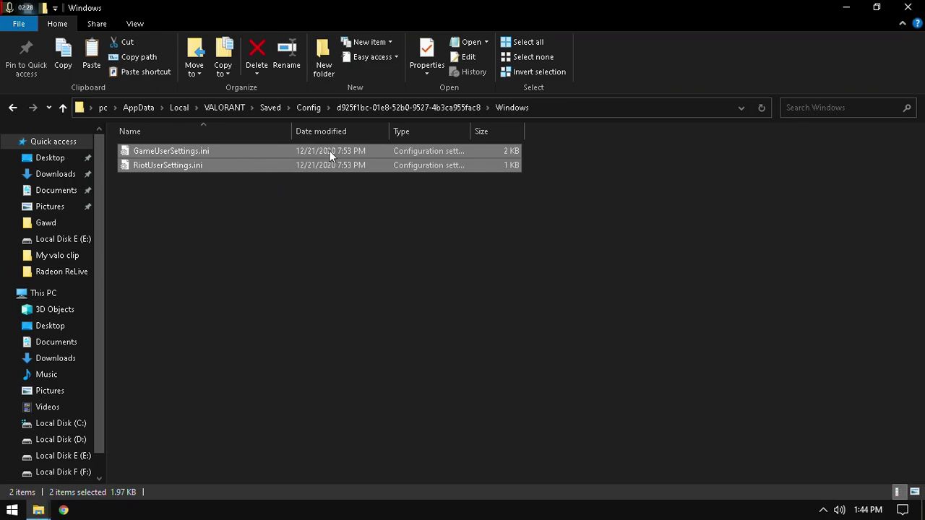
Reopen the Windows config folder to verify the replaced settings files
left_click(379, 107)
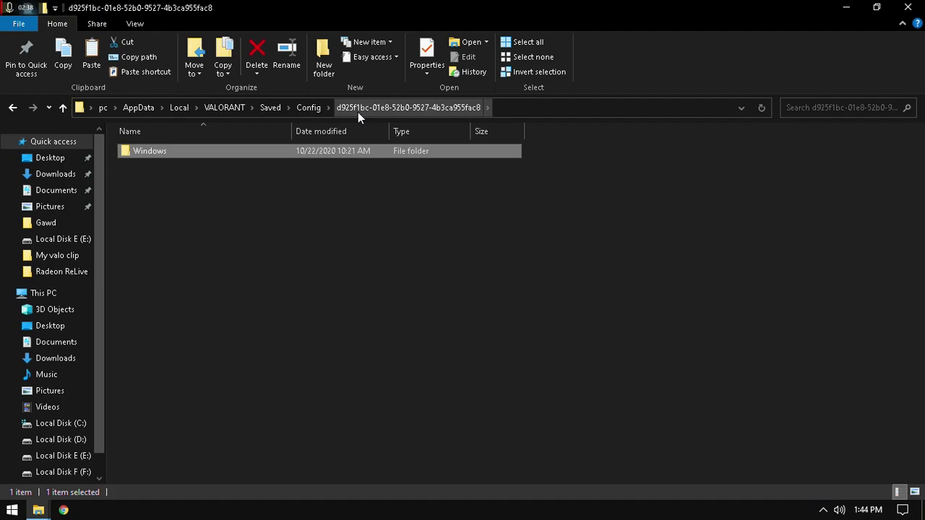
double_click(272, 151)
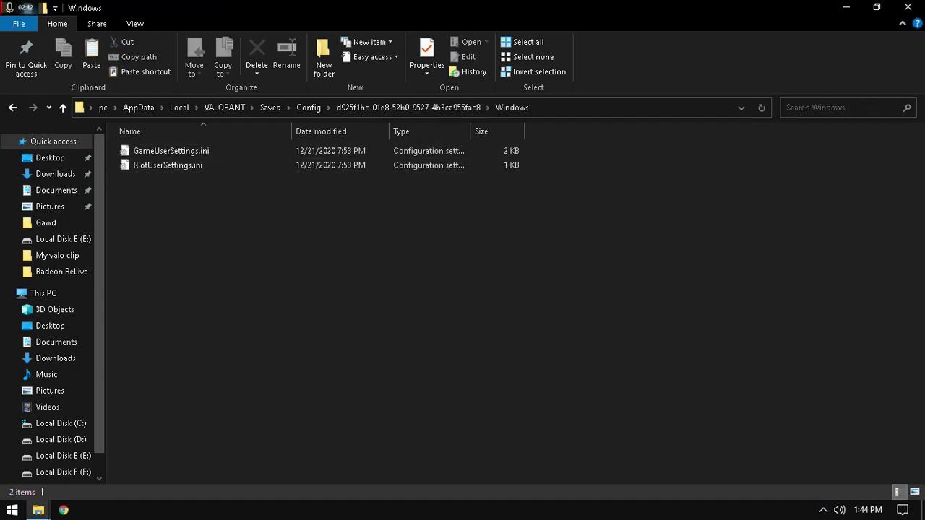
key("alt+Tab")
From the desktop, open the boost pack's PC Optimization folder
key("super+d")
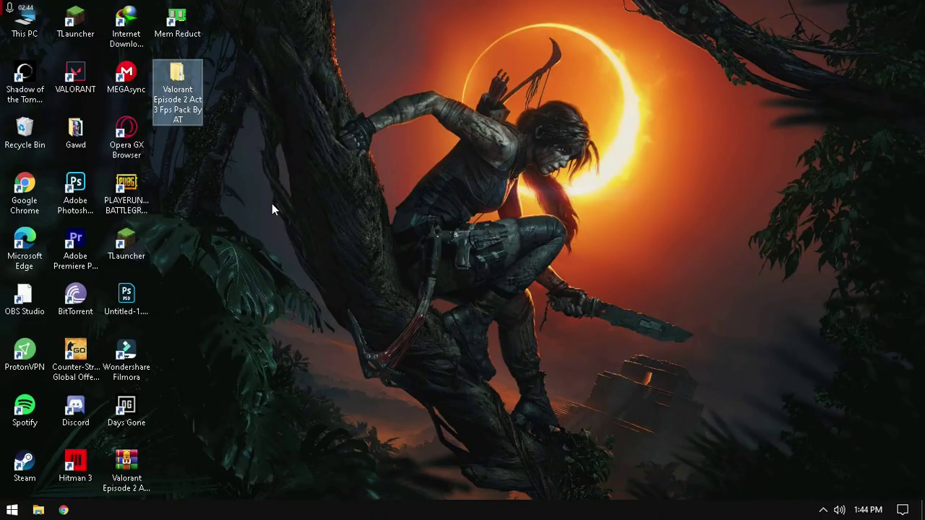
double_click(185, 88)
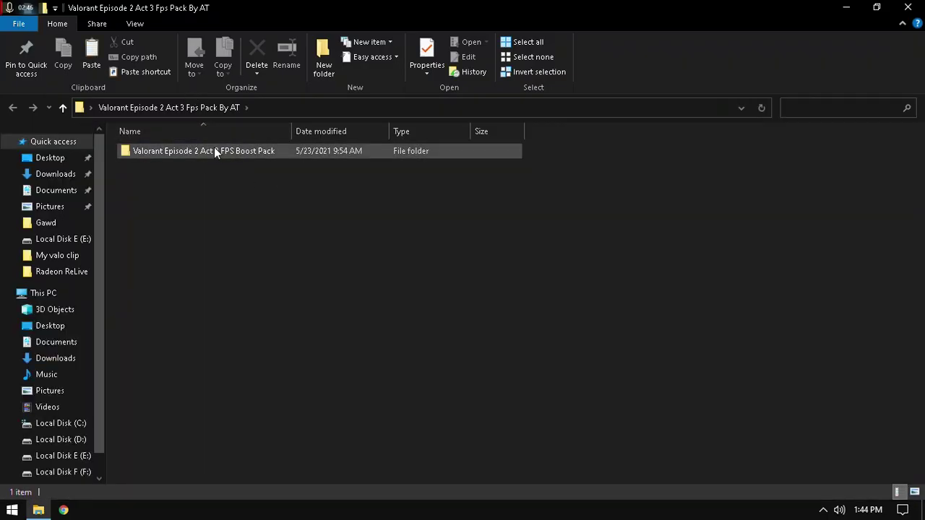
double_click(214, 150)
double_click(163, 161)
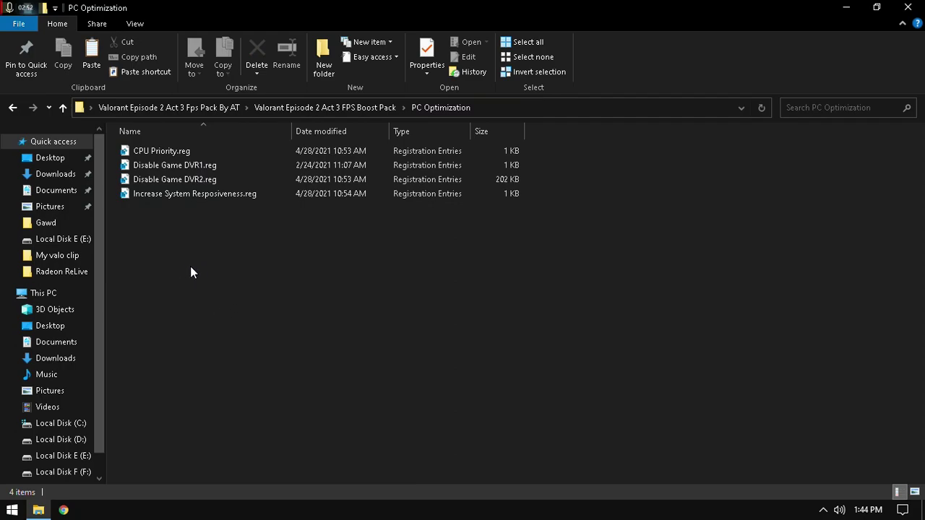
left_click_drag(190, 271, 194, 201)
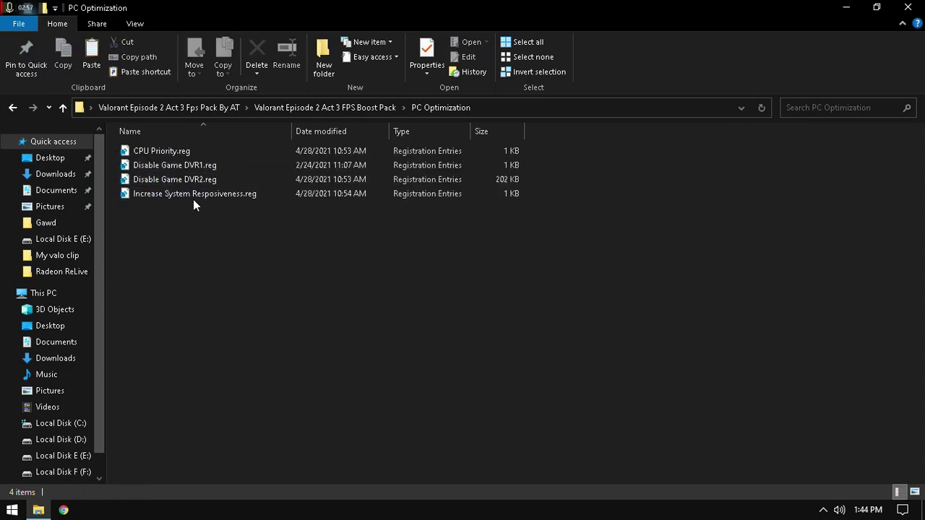
Apply the CPU Priority.reg registry tweak and confirm the Registry Editor warning
right_click(165, 151)
left_click(537, 268)
double_click(185, 154)
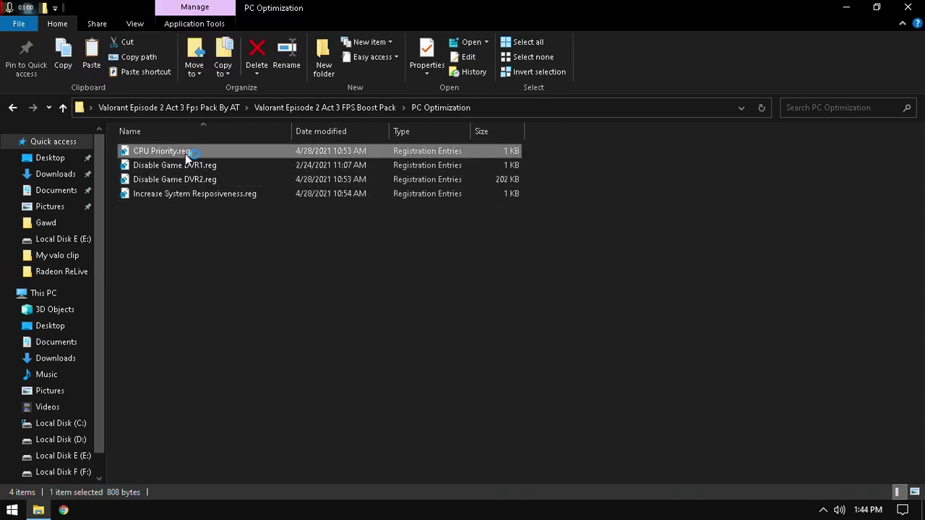
left_click(613, 275)
left_click(193, 306)
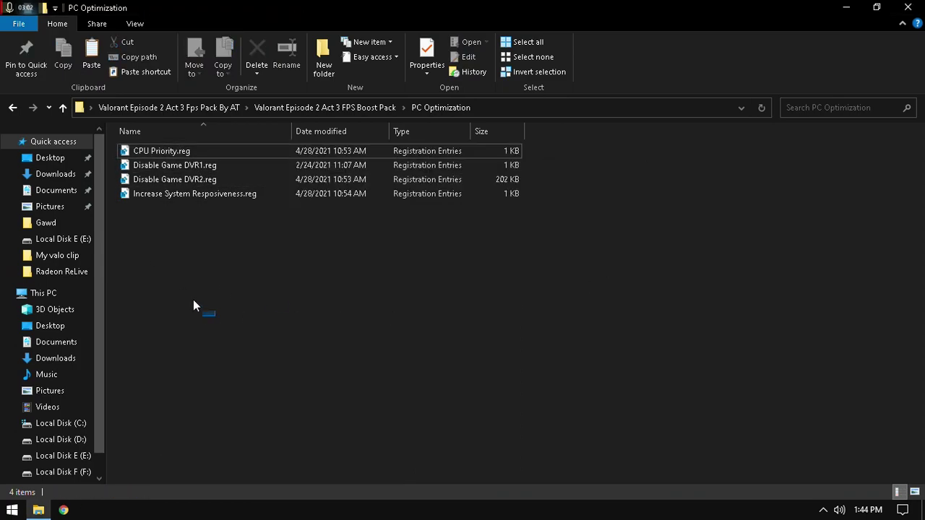
Return to the FPS Boost Pack folder and open Programs
left_click(325, 107)
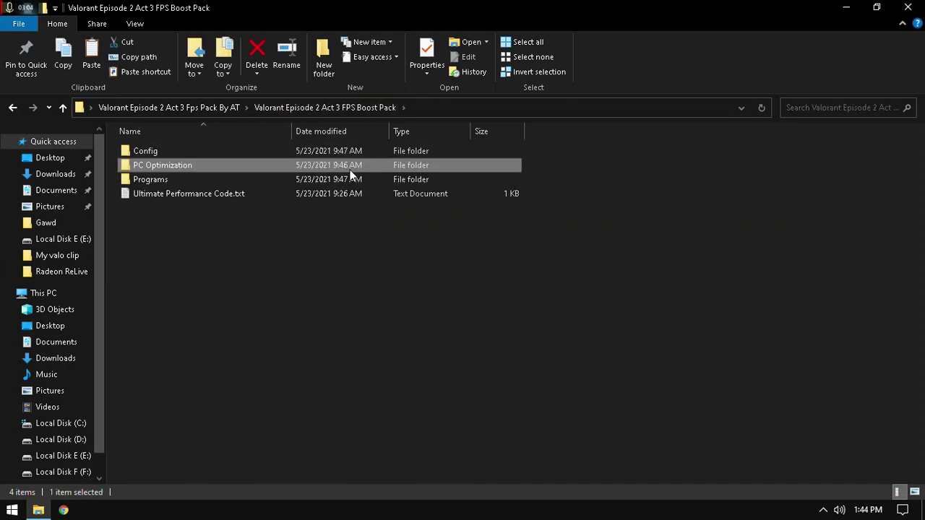
double_click(238, 179)
left_click_drag(233, 240, 203, 258)
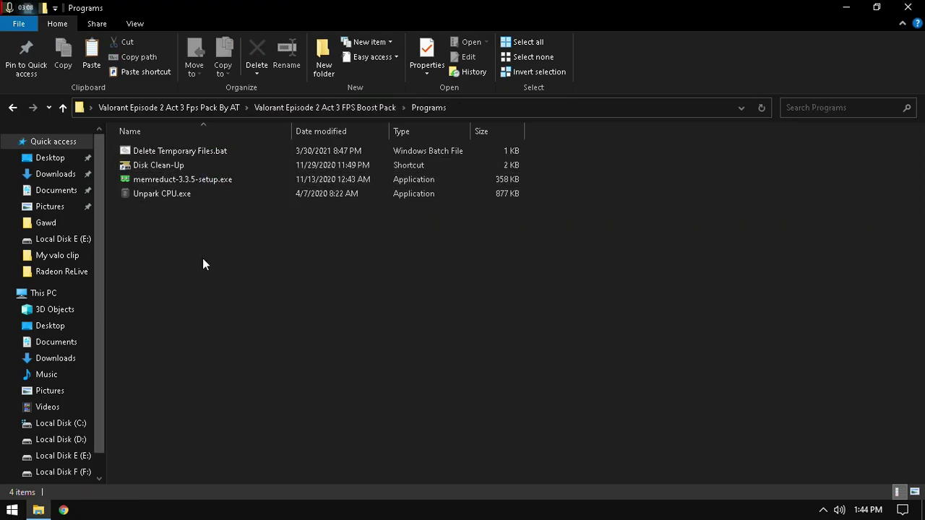
Run Delete Temporary Files.bat as administrator and close the finished command window
left_click(183, 151)
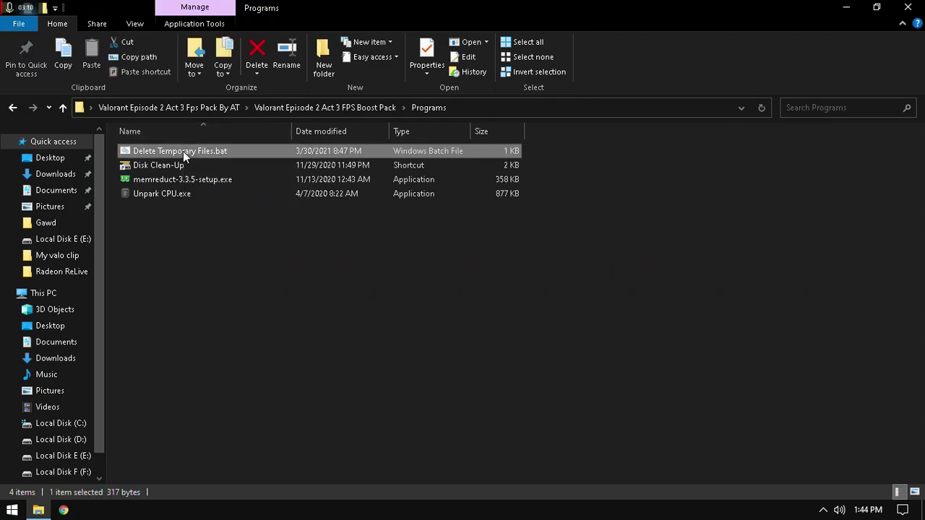
right_click(183, 151)
left_click(267, 205)
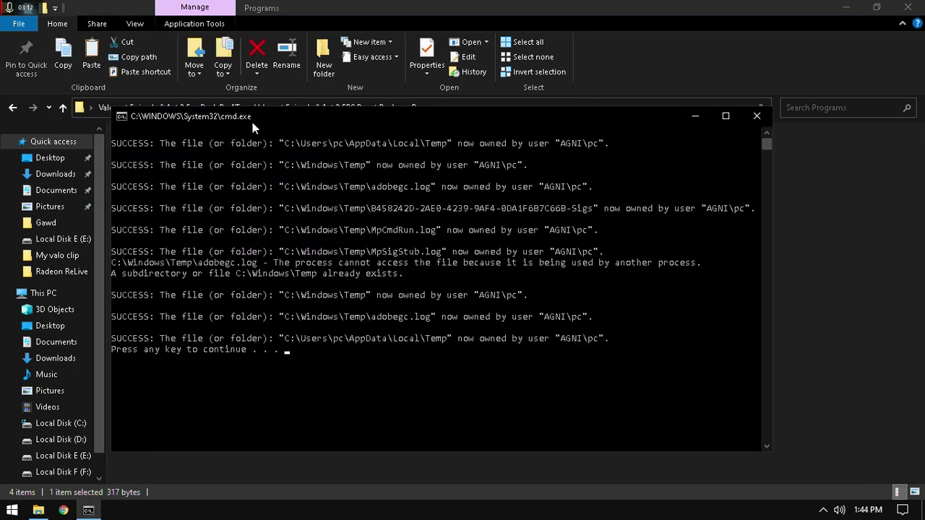
left_click_drag(252, 123, 500, 120)
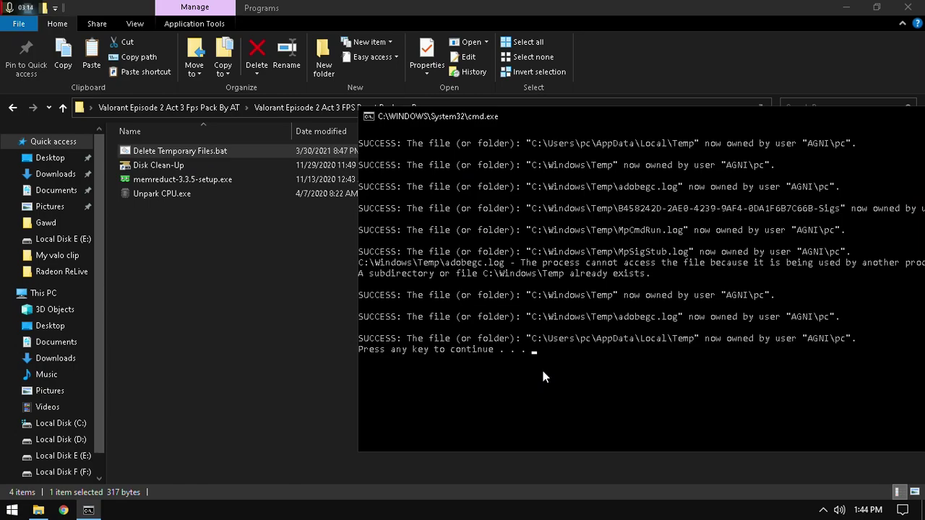
key("Return")
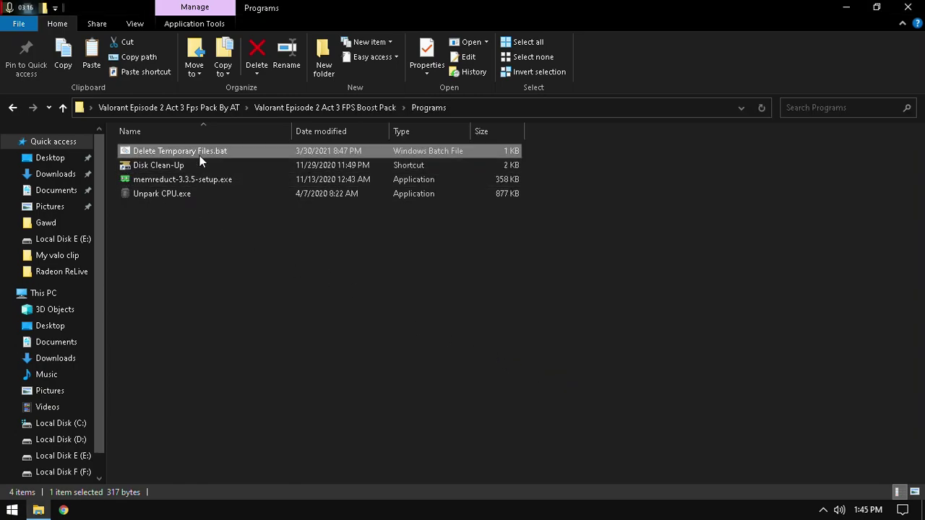
left_click(173, 164)
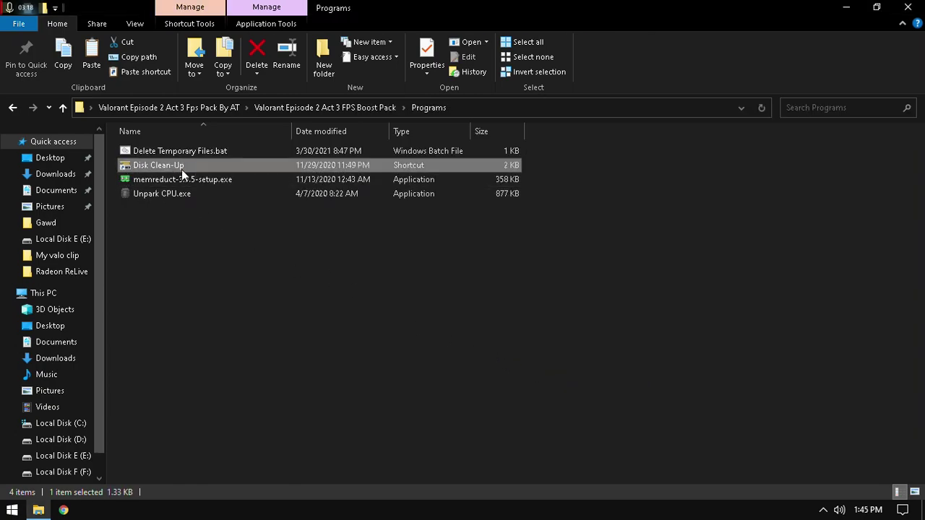
Launch Disk Clean-Up and scan drive (C:)
double_click(182, 169)
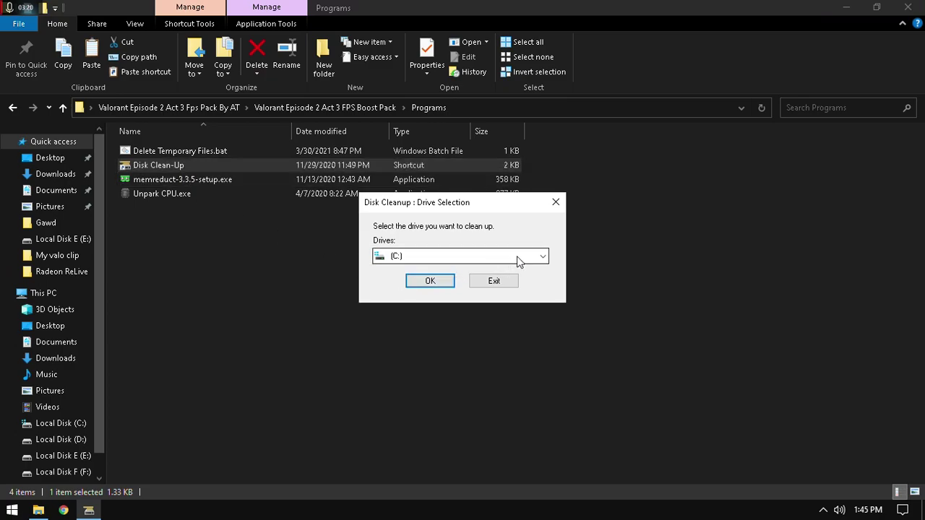
left_click_drag(467, 208, 392, 218)
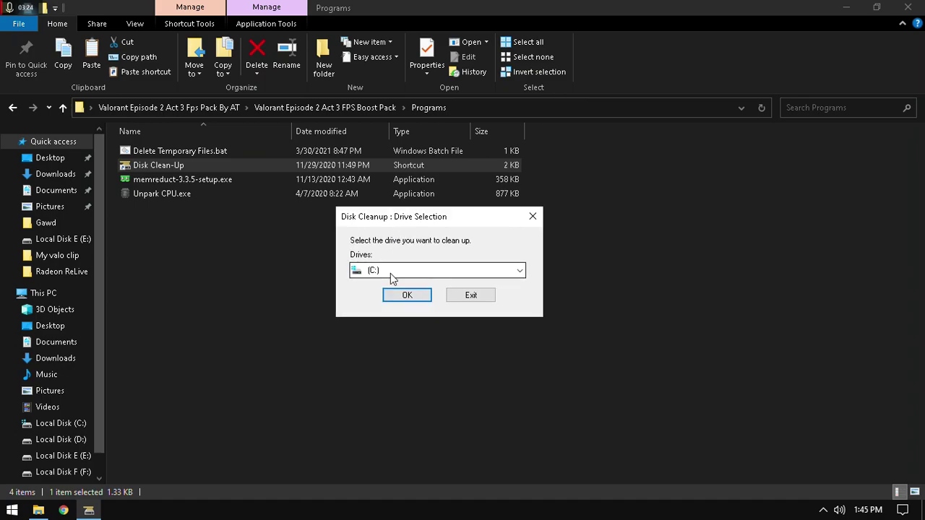
left_click(402, 347)
mouse_move(88, 510)
left_click(111, 470)
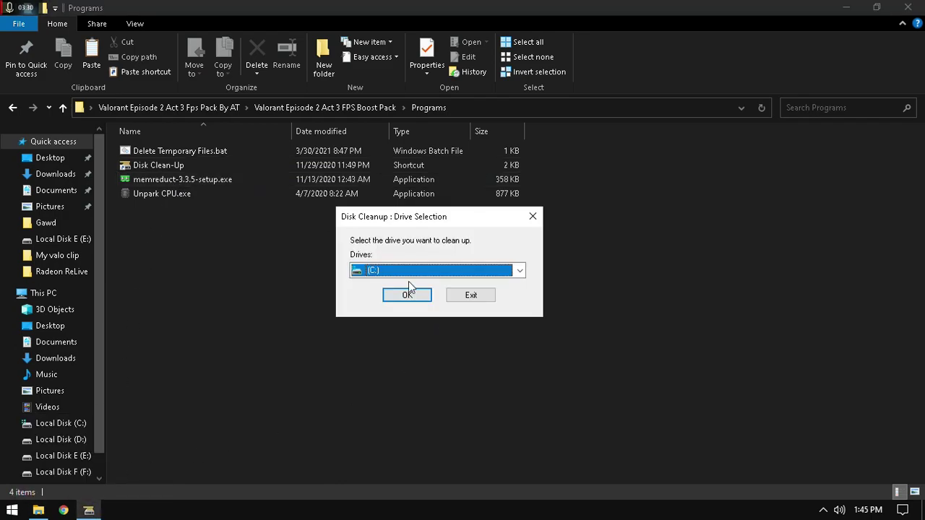
left_click(408, 269)
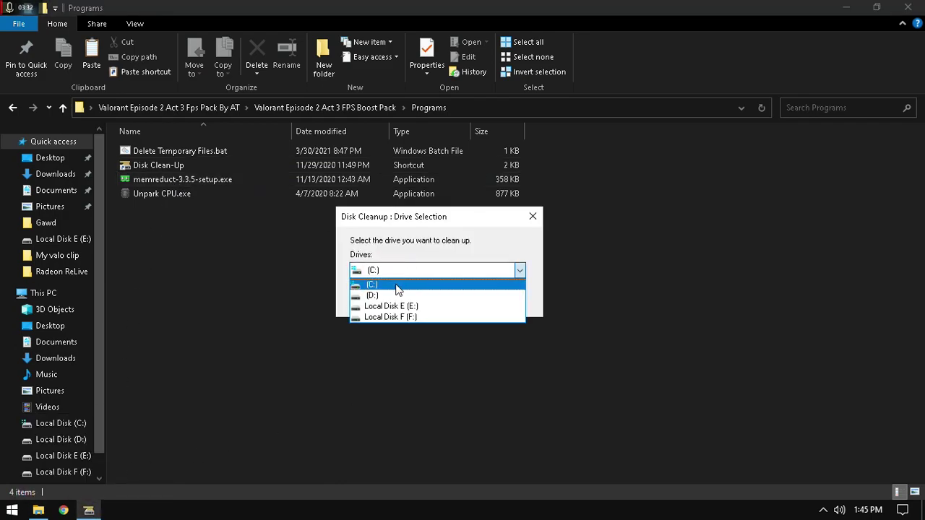
left_click(397, 286)
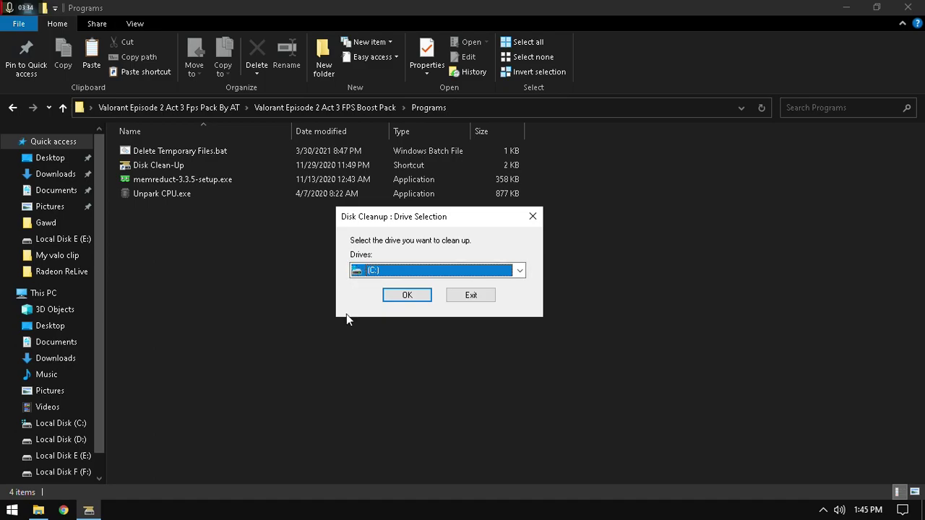
left_click(403, 295)
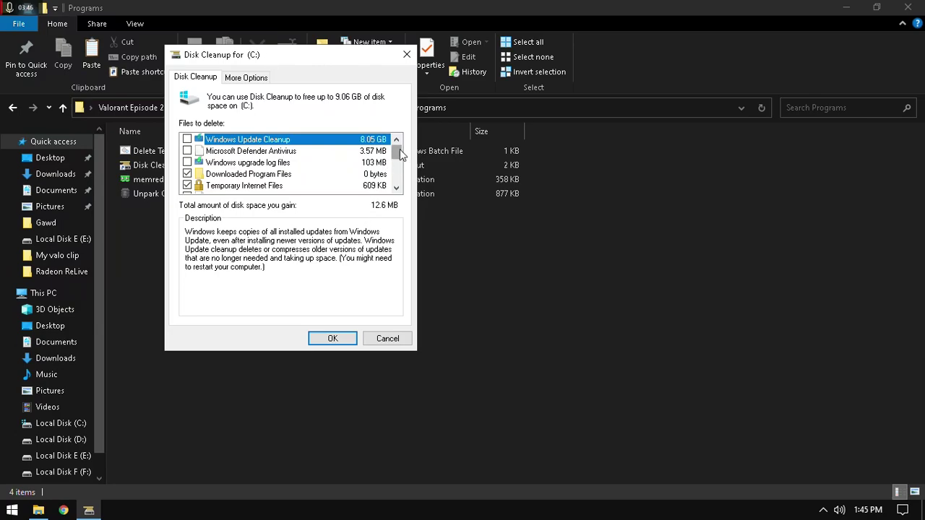
Accept the checked junk files and permanently delete them
left_click_drag(399, 149, 399, 175)
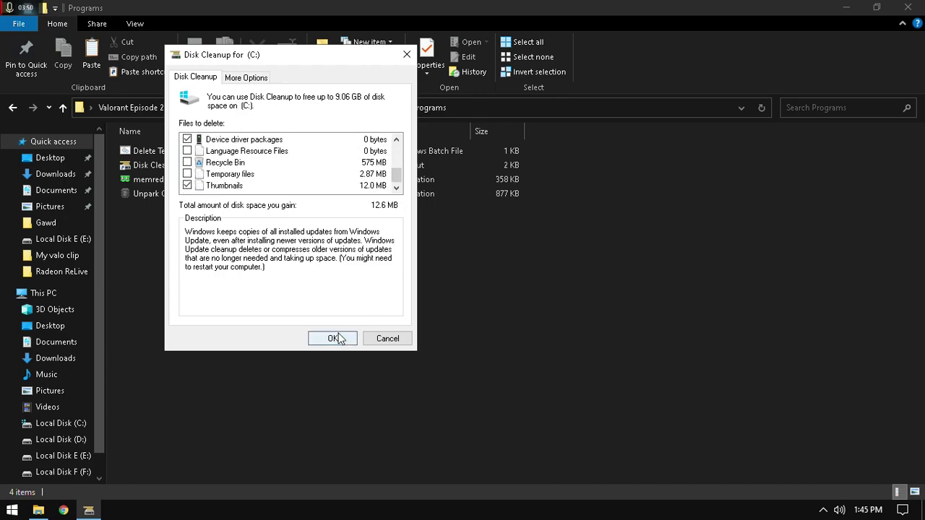
left_click(340, 339)
left_click(489, 274)
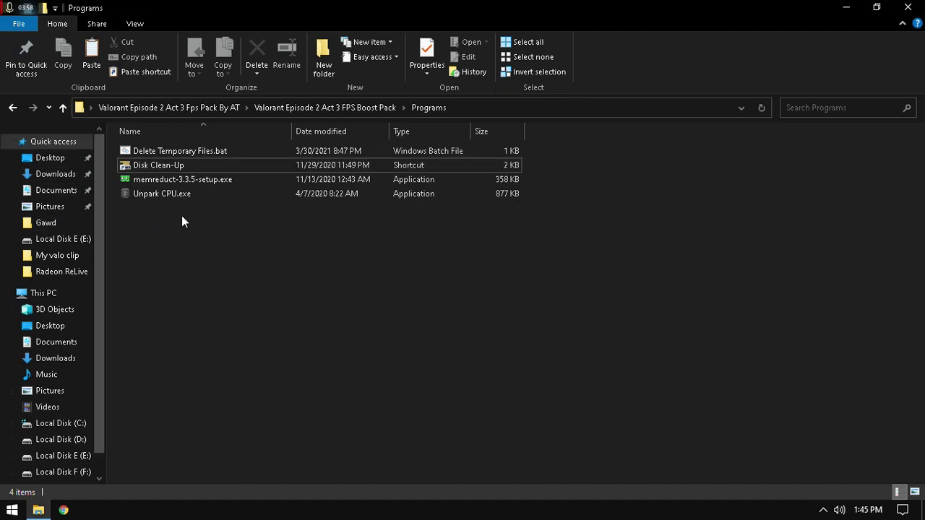
Run memreduct-3.3.5-setup.exe and step through the setup wizard to finish
double_click(177, 180)
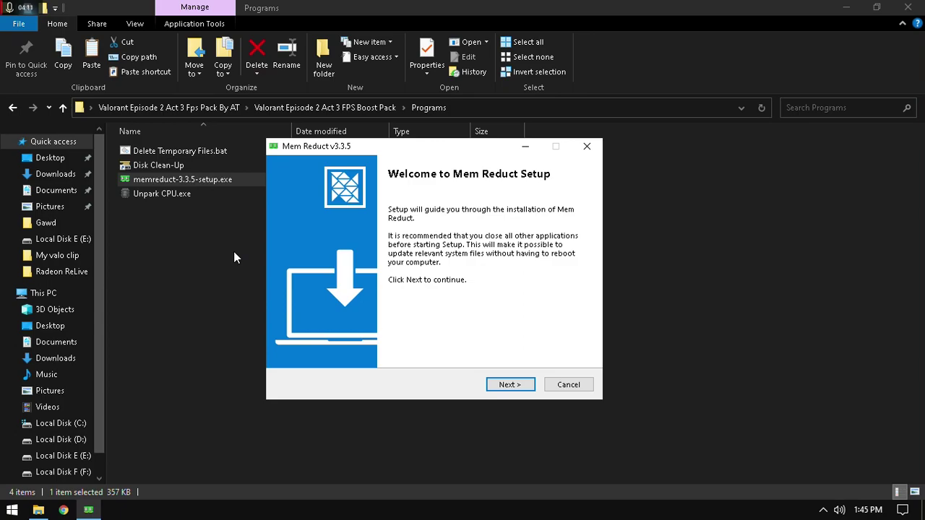
left_click(516, 387)
left_click(568, 386)
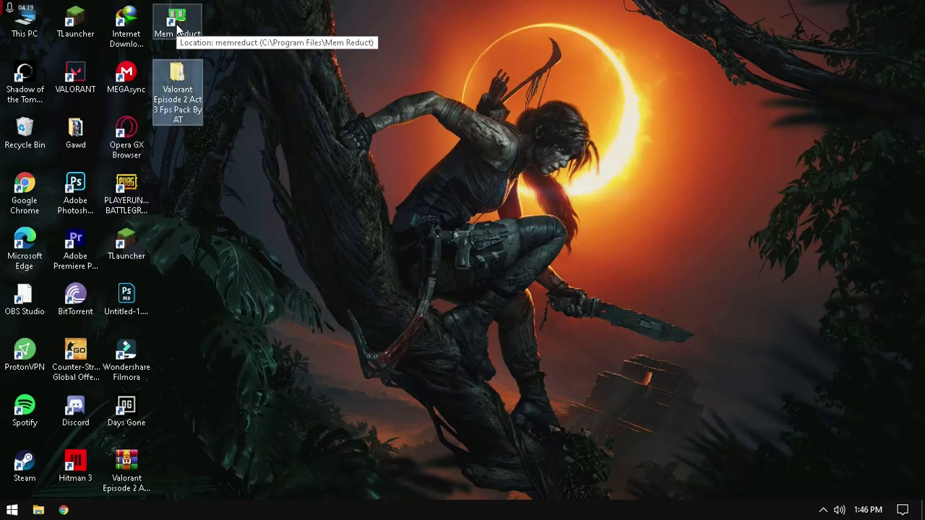
Launch Mem Reduct and enable confirmation before memory cleaning in its settings
double_click(181, 29)
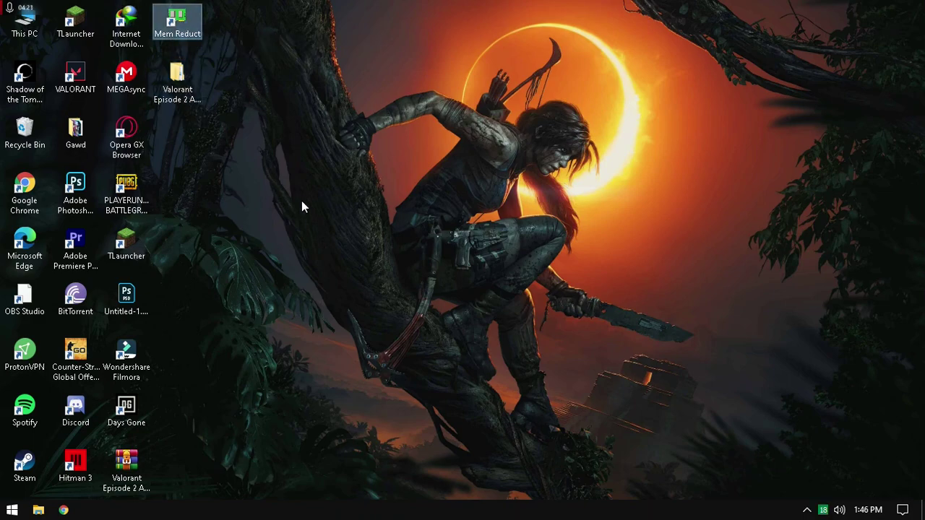
left_click(808, 510)
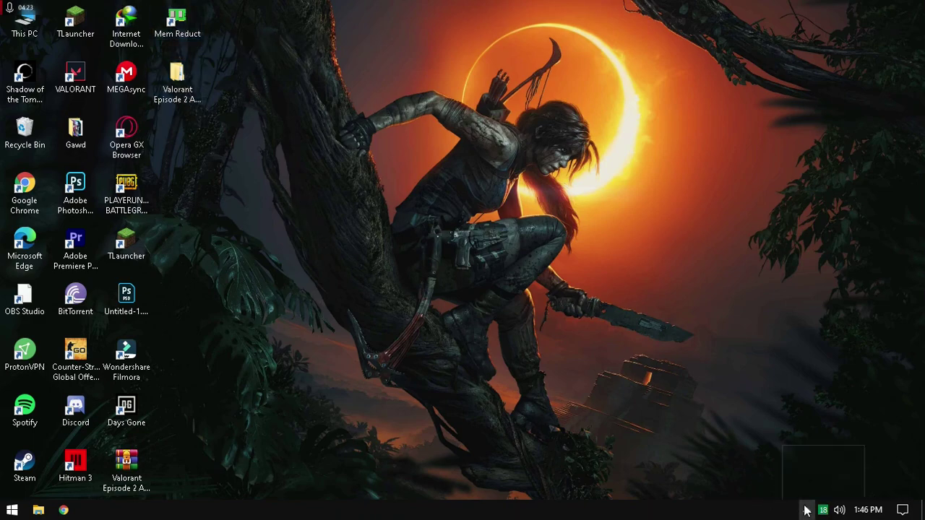
left_click(823, 460)
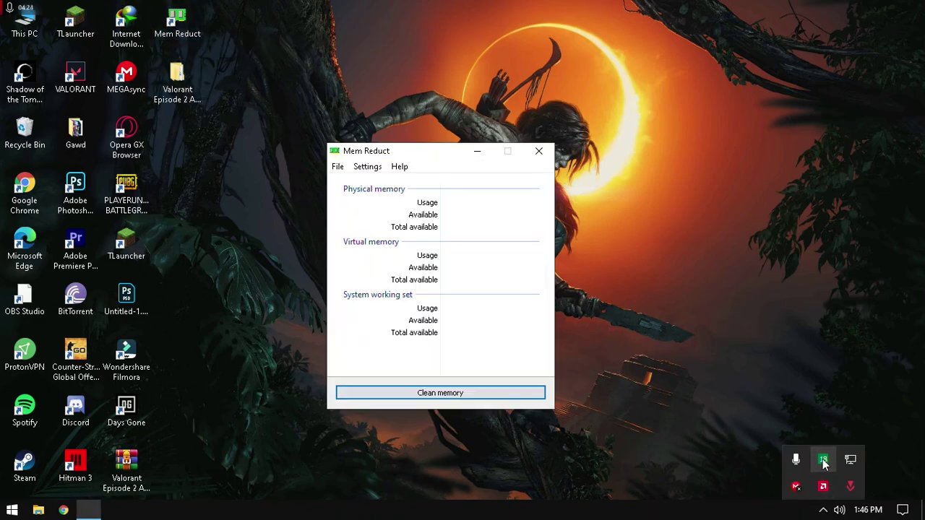
left_click(373, 167)
left_click(364, 167)
left_click(365, 167)
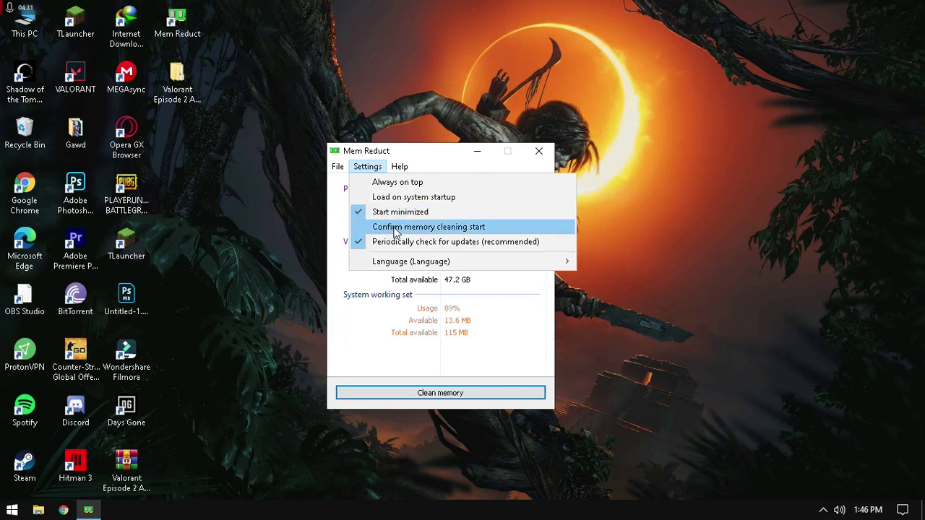
left_click(443, 230)
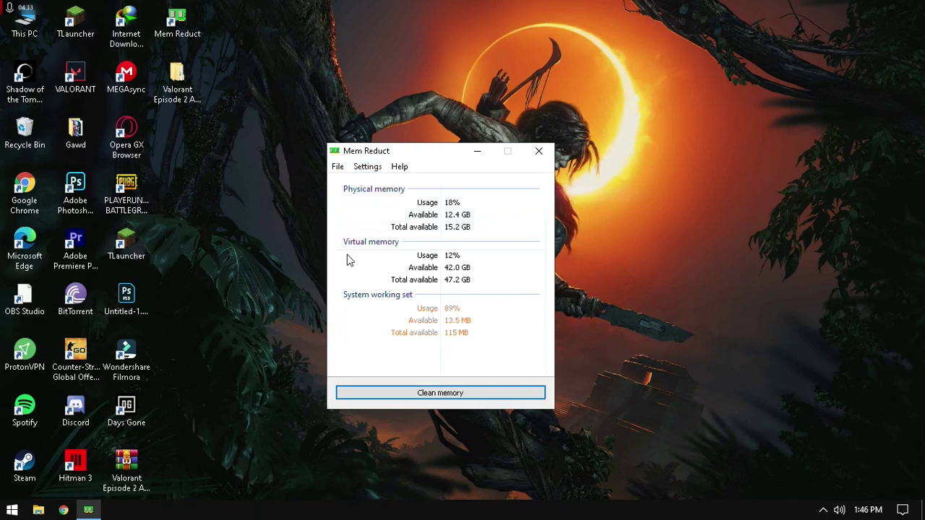
left_click_drag(396, 157, 343, 133)
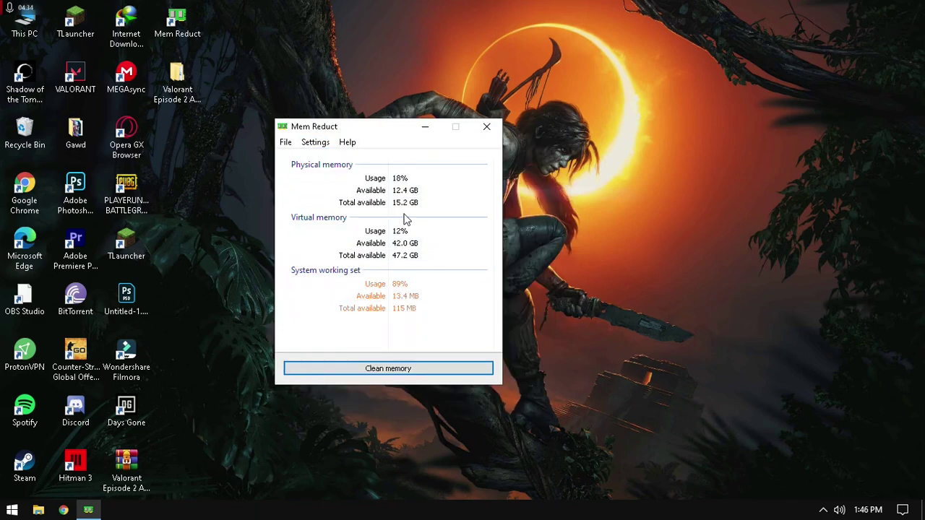
Clean memory with 'Do not ask again' ticked, then close Mem Reduct
left_click(386, 370)
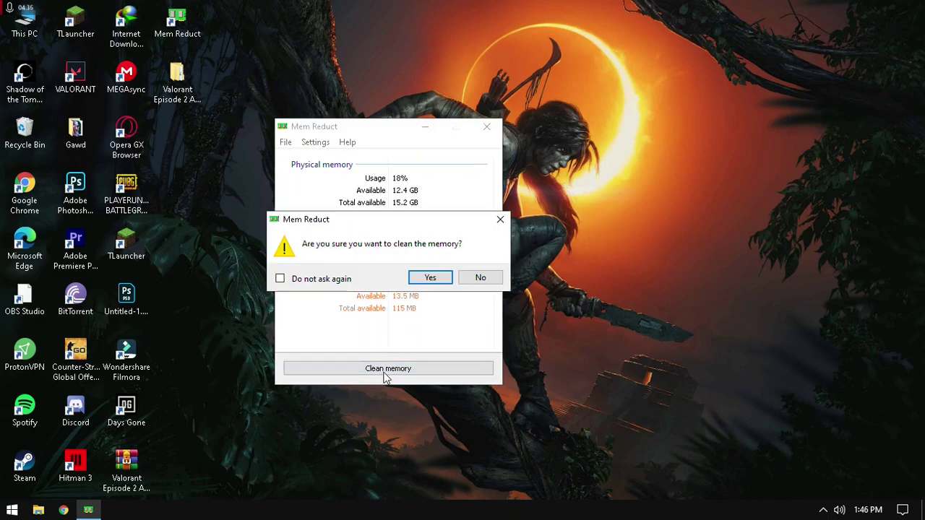
left_click(341, 282)
left_click(428, 279)
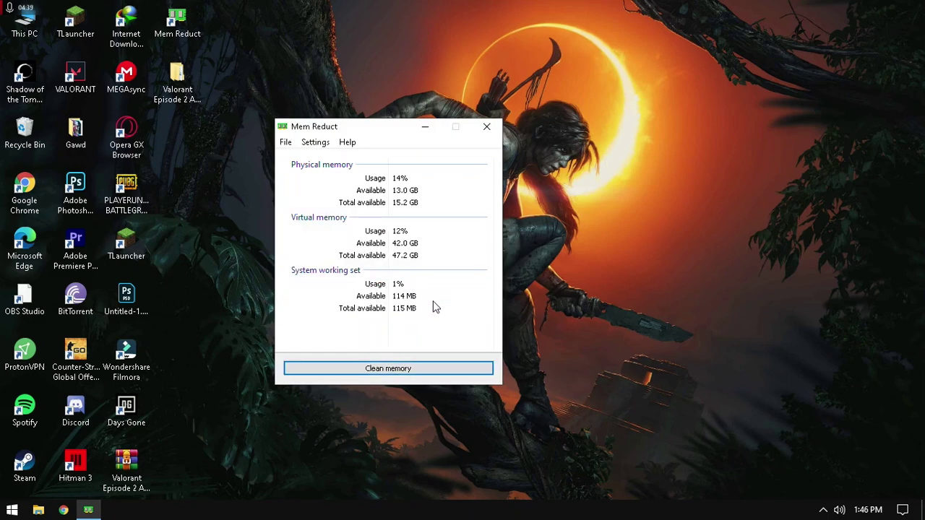
left_click_drag(345, 130, 421, 126)
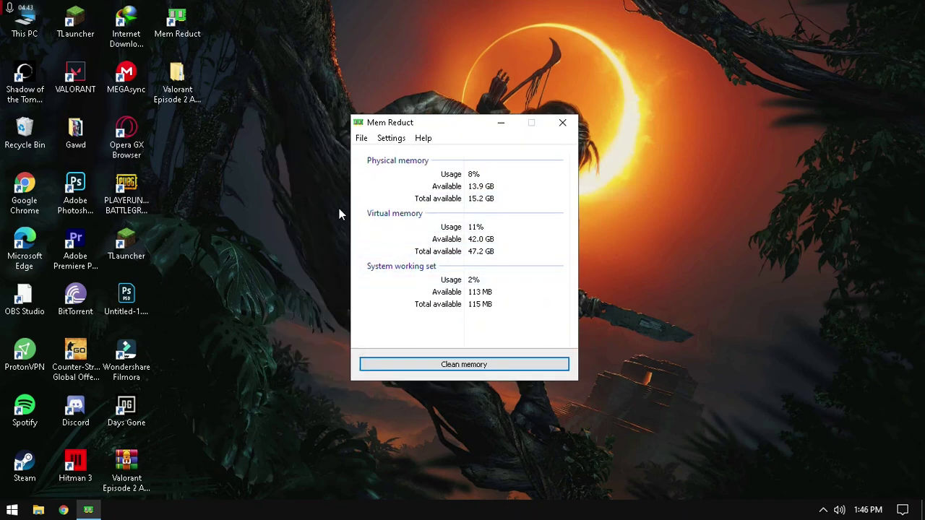
left_click_drag(393, 120, 383, 143)
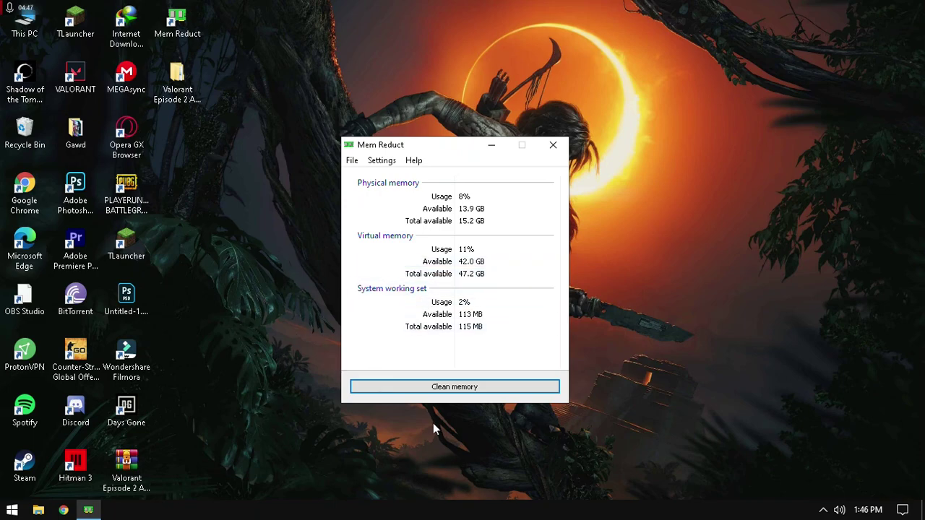
left_click(553, 150)
left_click(823, 509)
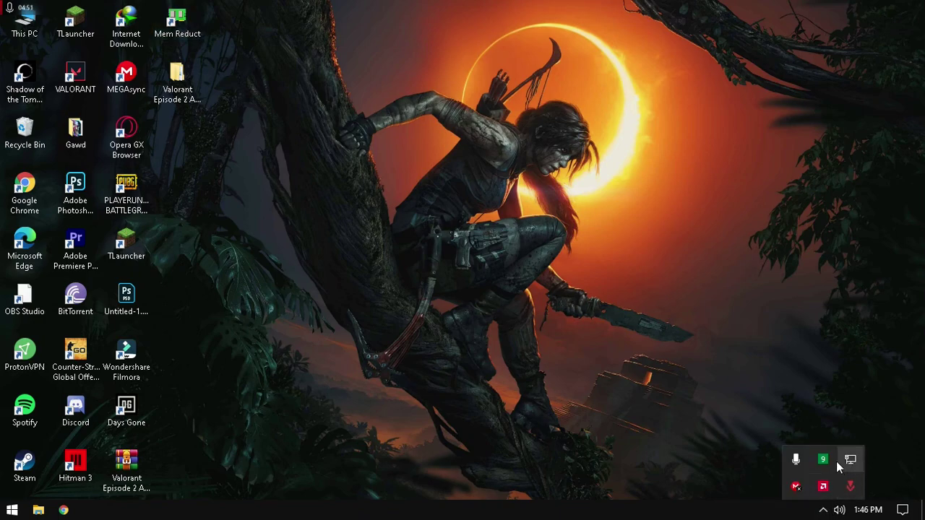
left_click(540, 229)
Refresh the desktop, open the pack's Programs folder and select Unpark CPU.exe
right_click(540, 229)
left_click(588, 290)
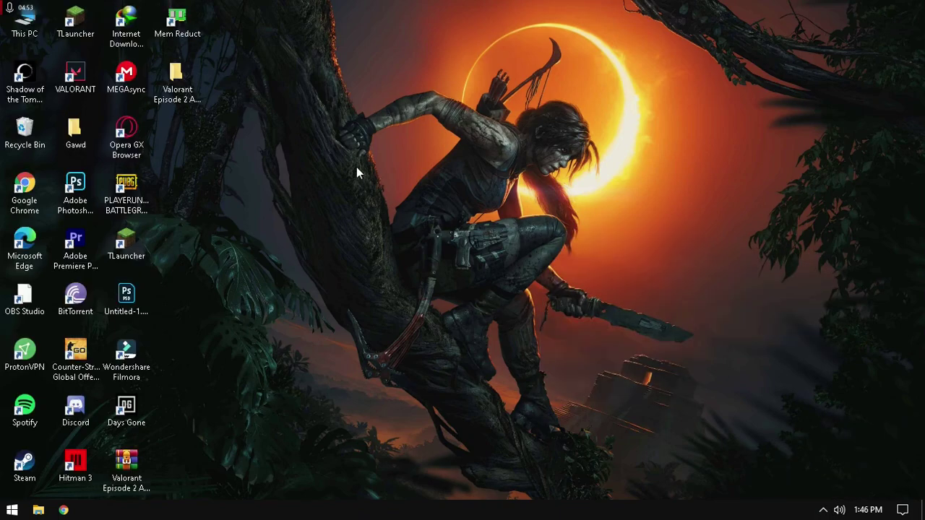
double_click(177, 80)
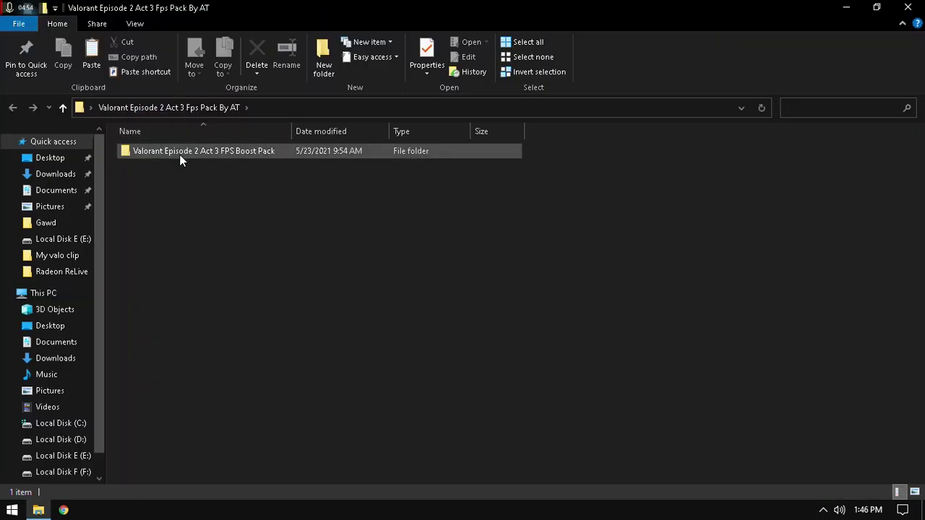
double_click(179, 152)
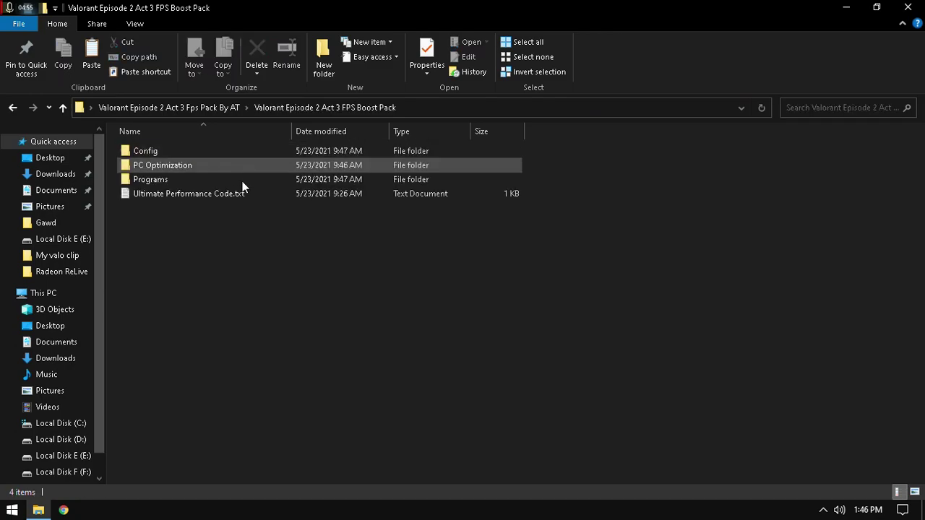
double_click(162, 180)
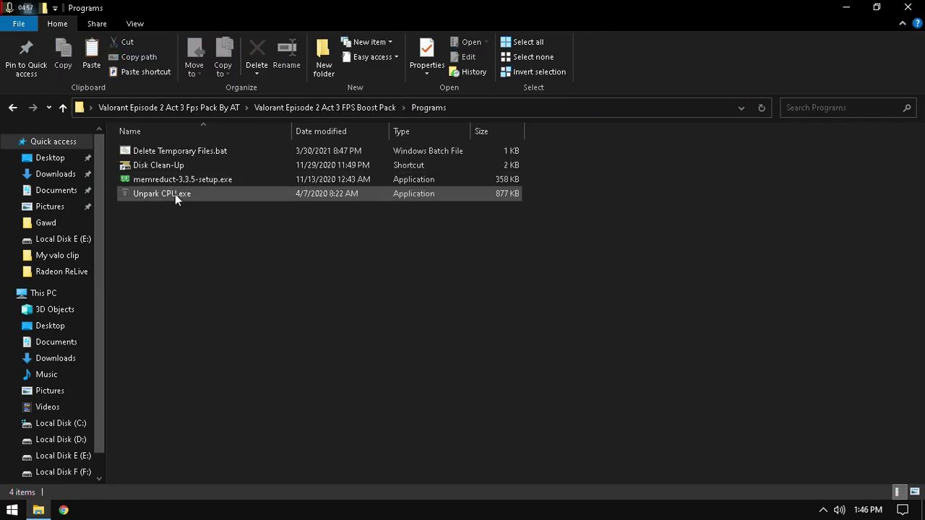
left_click(139, 197)
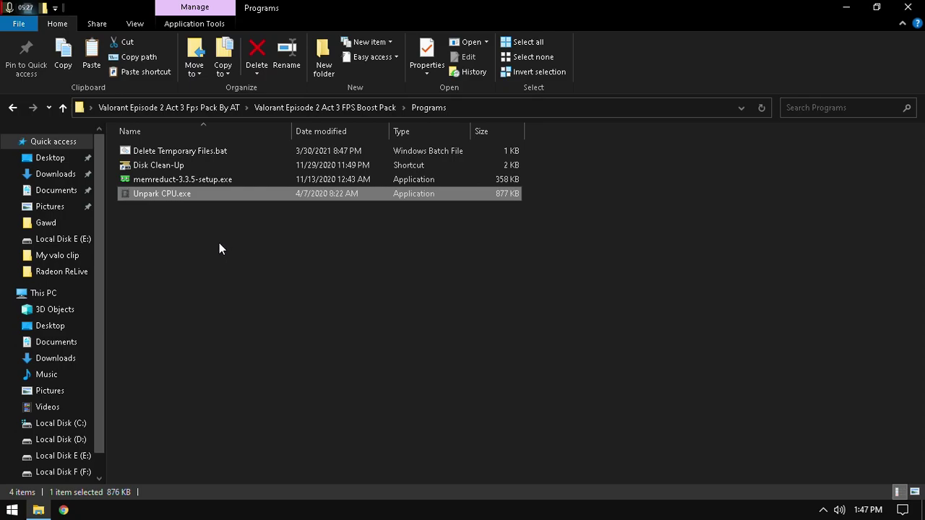
Copy the powercfg command from Ultimate Performance Code.txt in the FPS Boost Pack folder
left_click(312, 107)
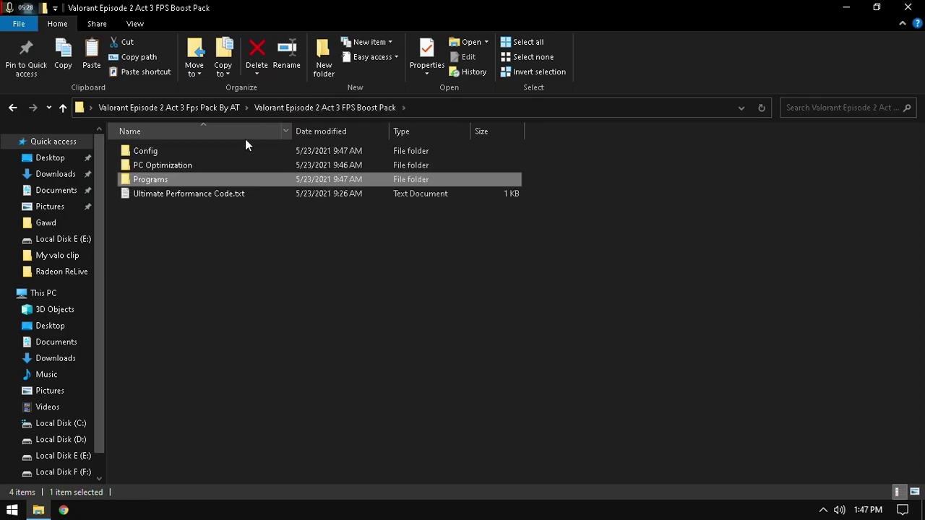
double_click(162, 193)
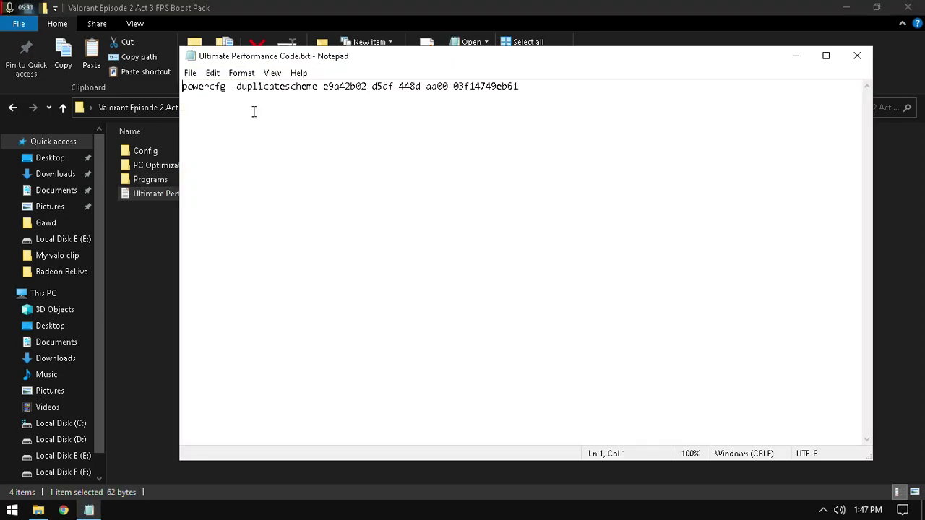
key("ctrl+a")
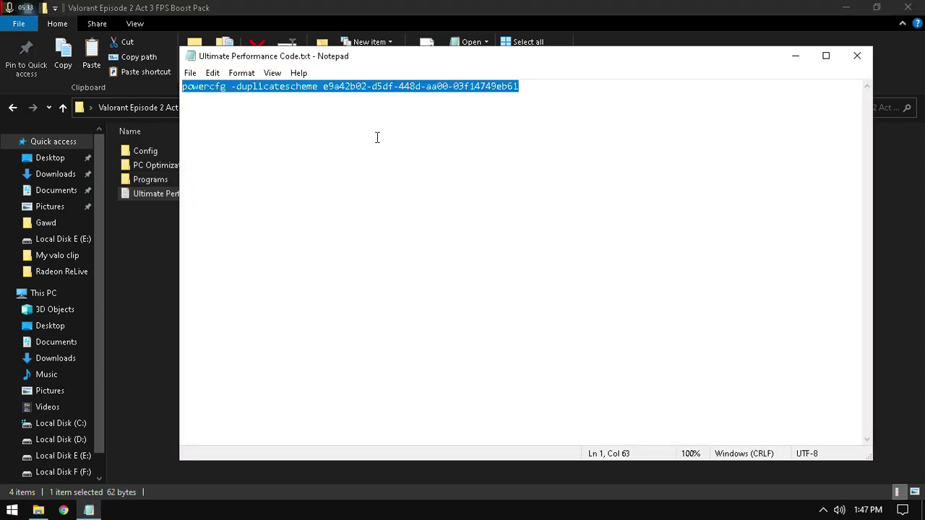
left_click(857, 57)
Launch Command Prompt as administrator from a 'cmd' search
key("super")
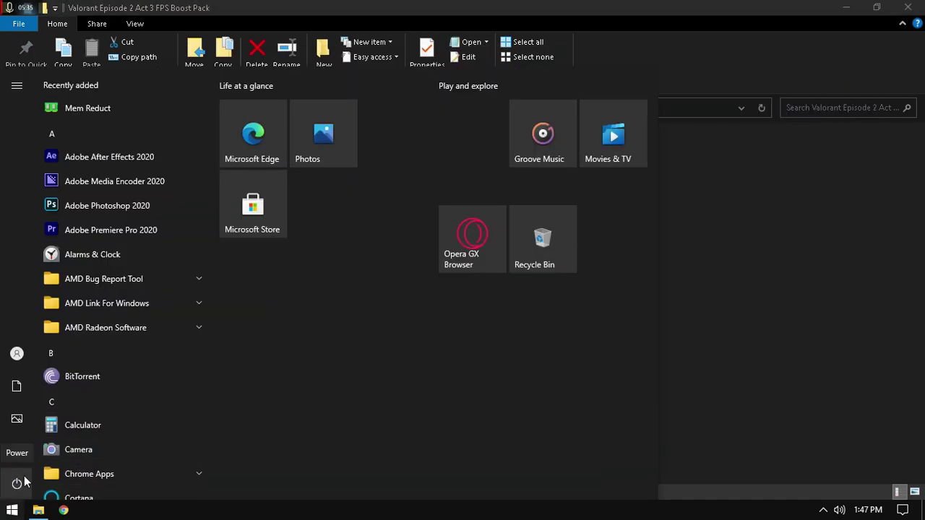
right_click(12, 510)
key("Escape")
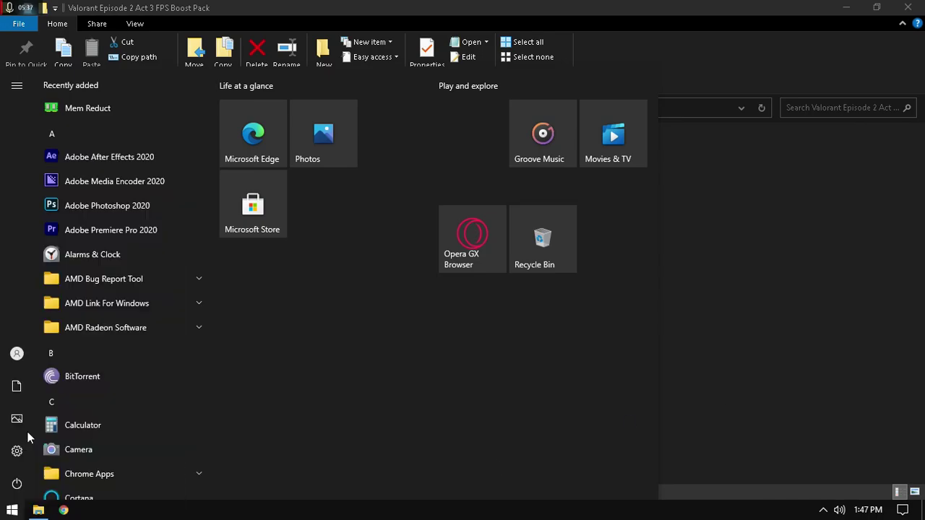
type("cmd")
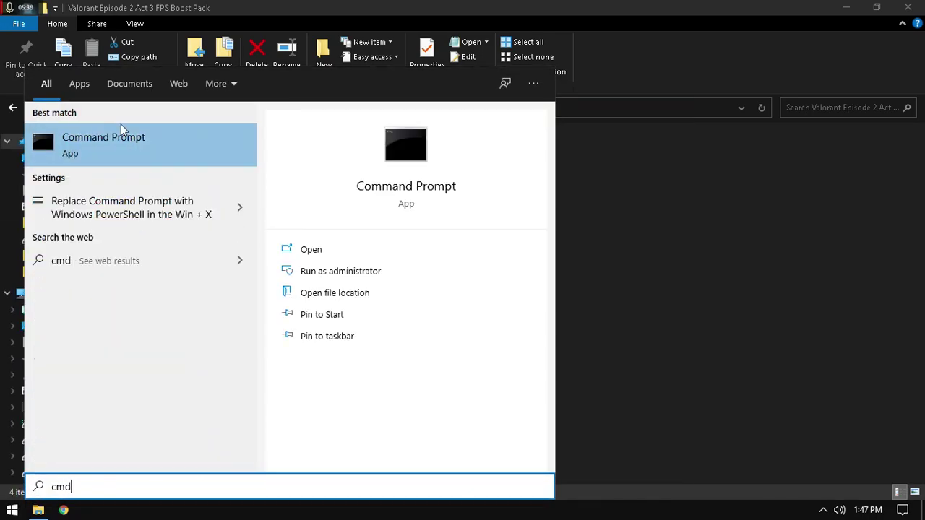
right_click(119, 125)
right_click(85, 136)
left_click(133, 148)
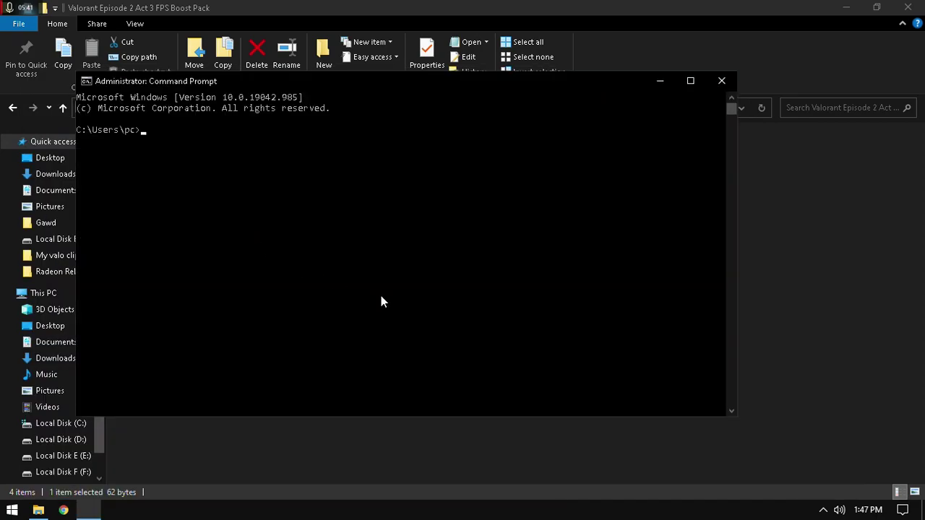
Run the pasted powercfg -duplicatescheme command to create an Ultimate Performance scheme
type("powercfg -duplicatescheme e9a42b02-d5df-448d-aa00-03f14749eb61")
key("Return")
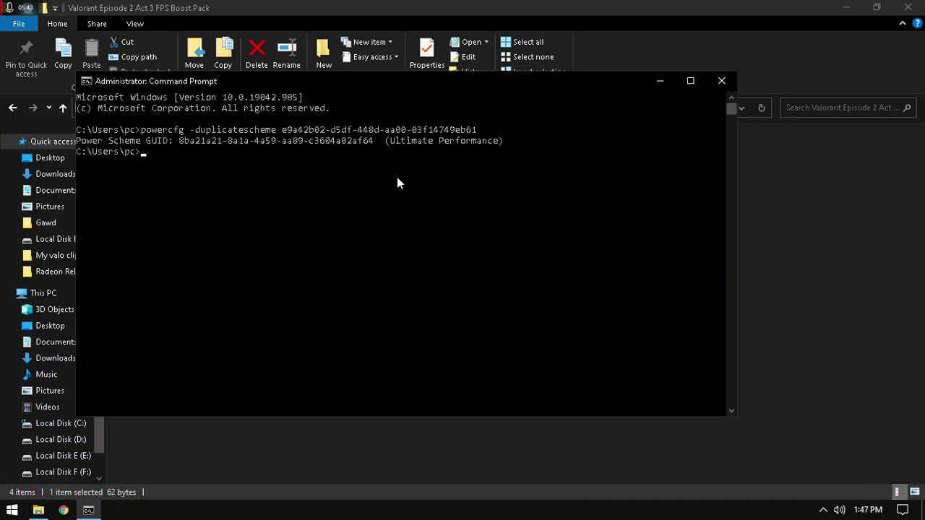
left_click_drag(391, 141, 474, 141)
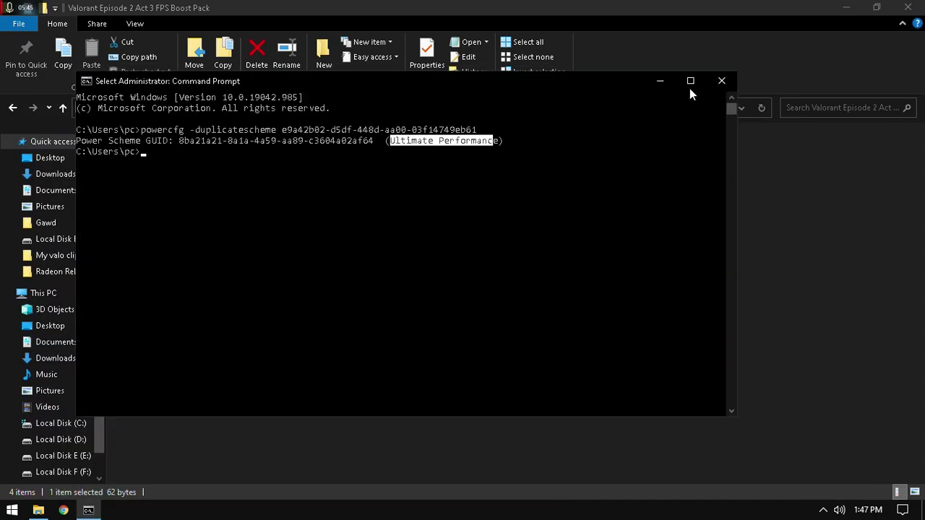
left_click(721, 80)
left_click(908, 7)
Go from the 'power' search to Power Options and select the last Ultimate Performance plan
right_click(11, 511)
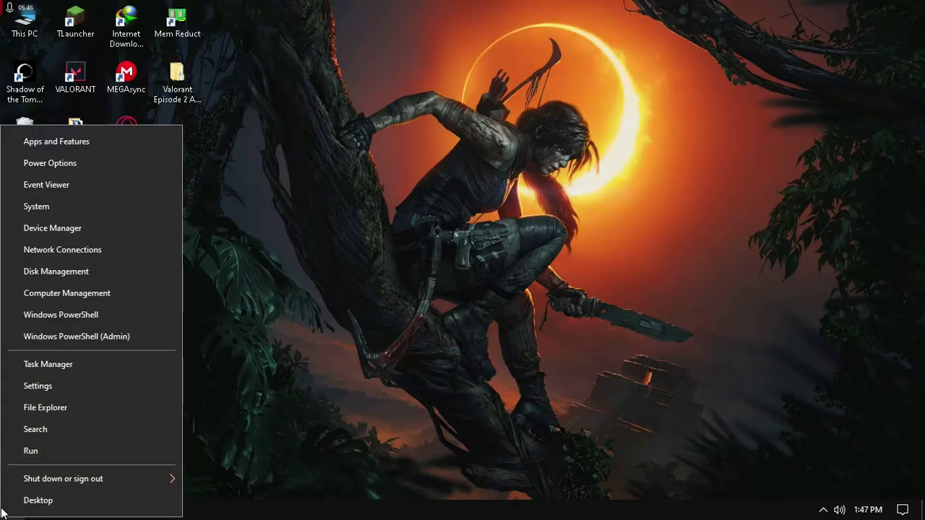
left_click(30, 431)
type("power")
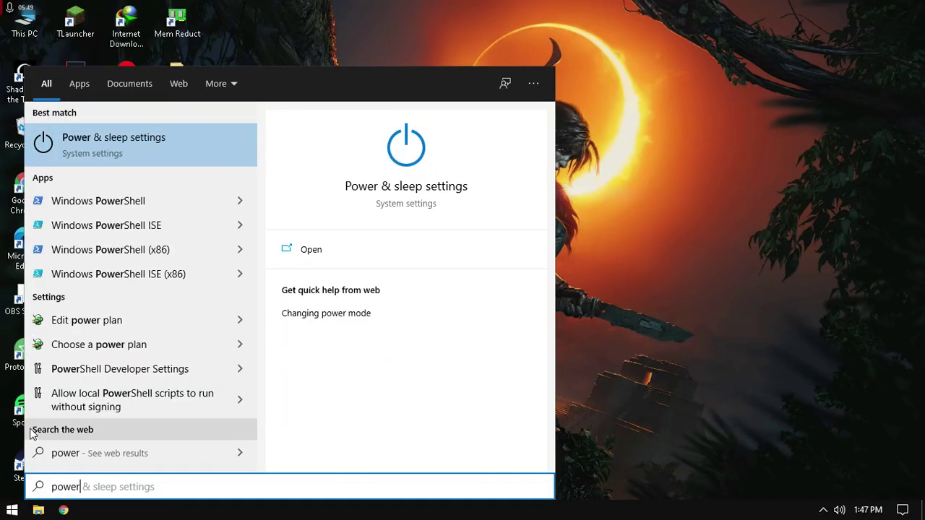
left_click(90, 149)
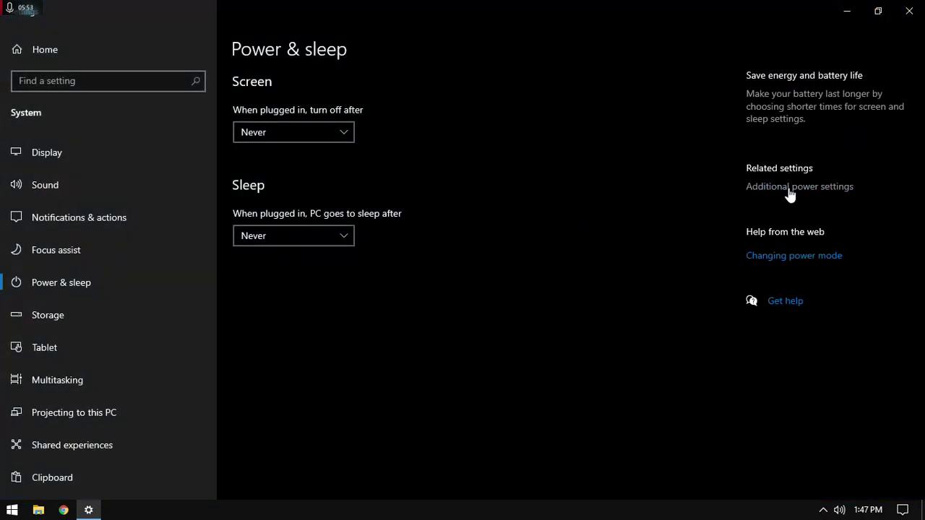
left_click(790, 190)
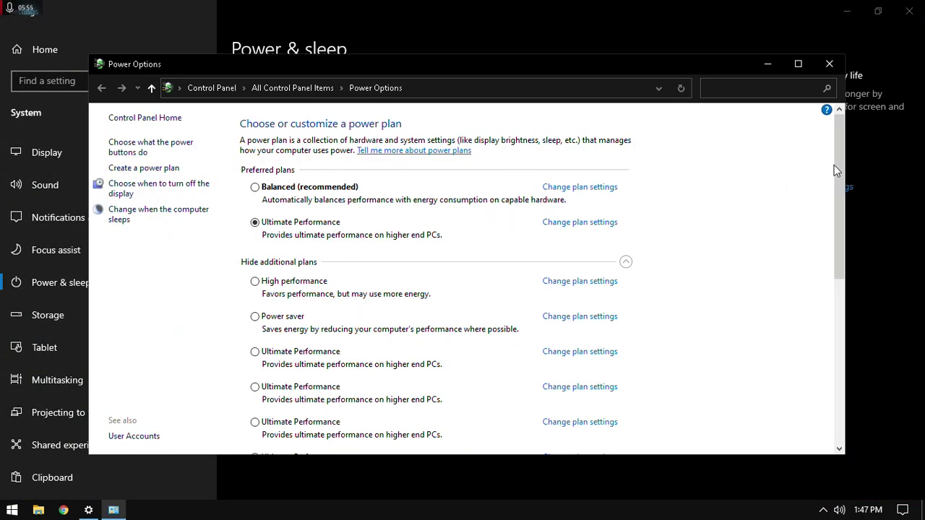
left_click_drag(834, 164, 832, 354)
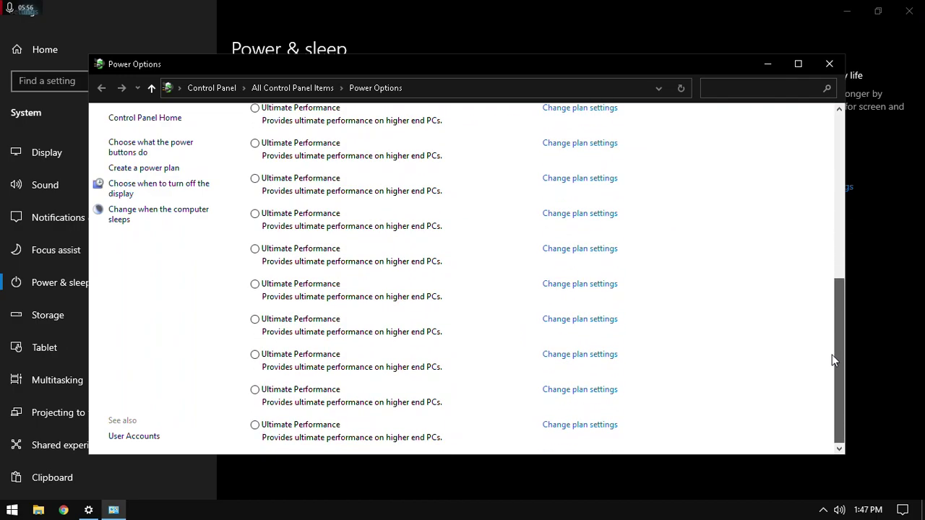
left_click(312, 434)
Open the Ultimate Performance plan's advanced settings and expand Processor power management
left_click(579, 425)
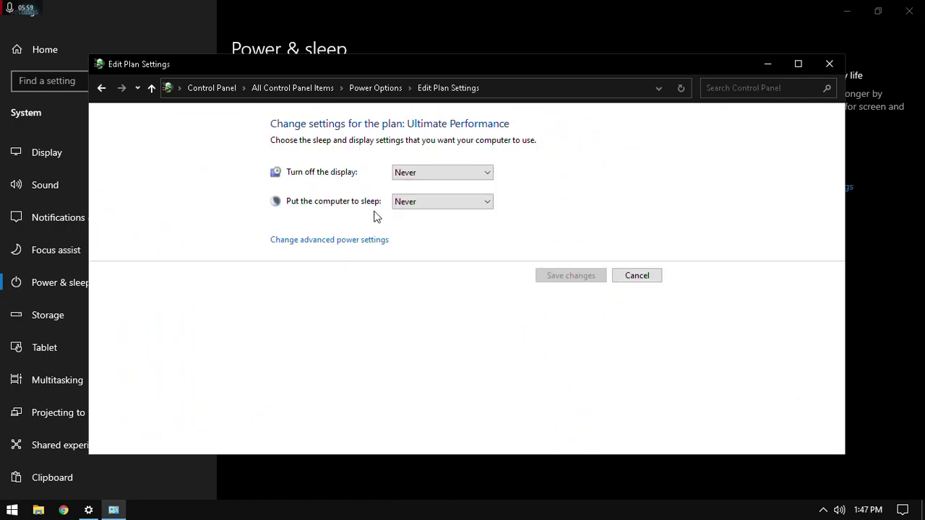
left_click(350, 245)
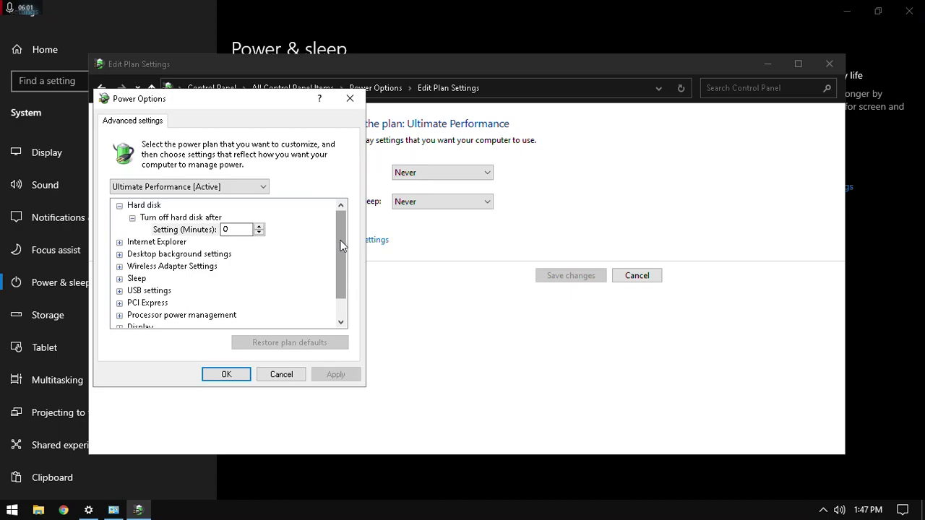
left_click_drag(343, 264, 341, 277)
left_click(119, 291)
left_click(132, 291)
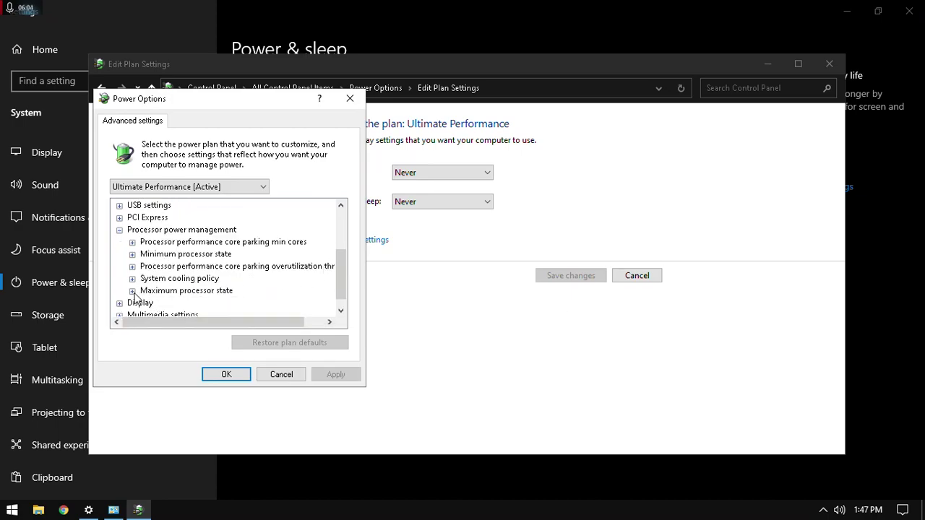
left_click(132, 278)
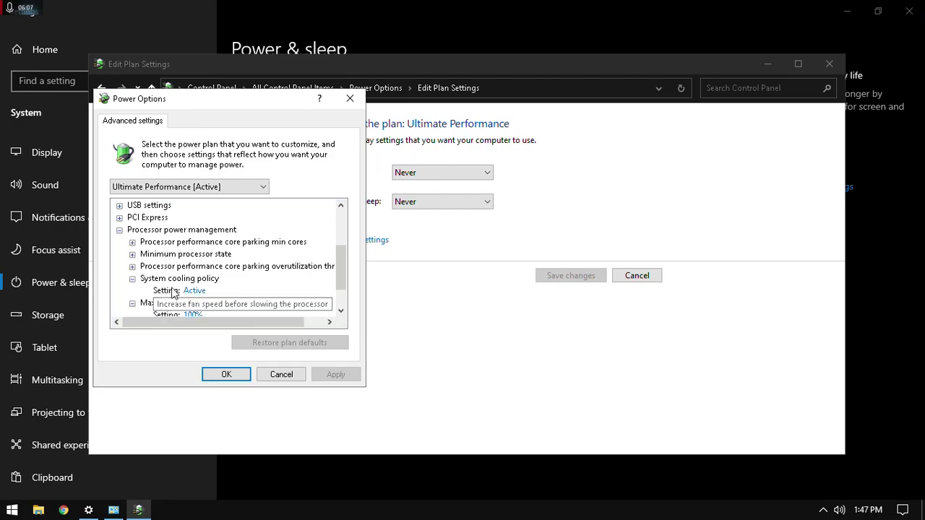
left_click(133, 266)
left_click(132, 254)
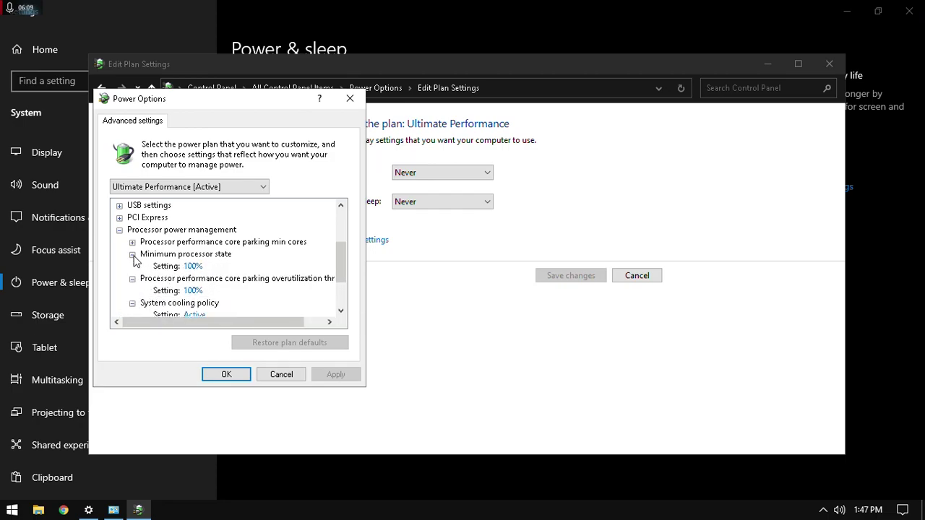
left_click(133, 242)
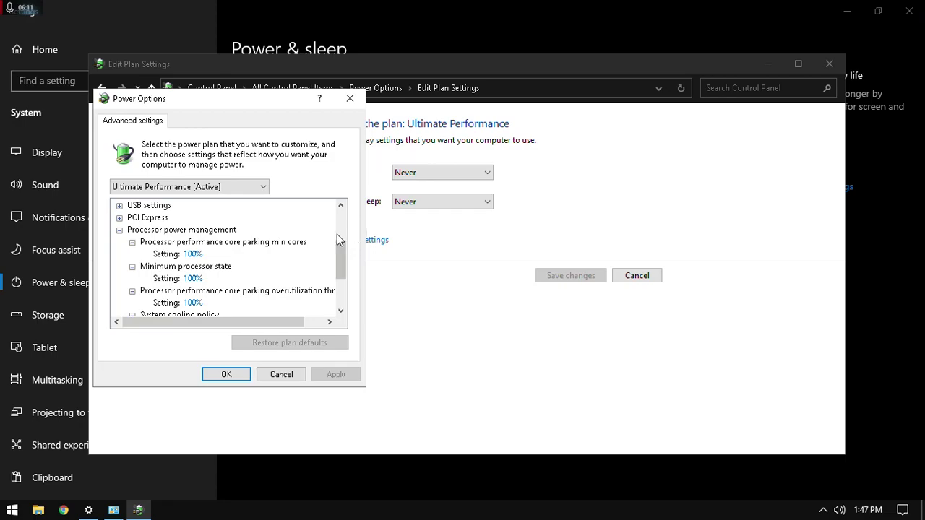
left_click_drag(344, 269, 344, 273)
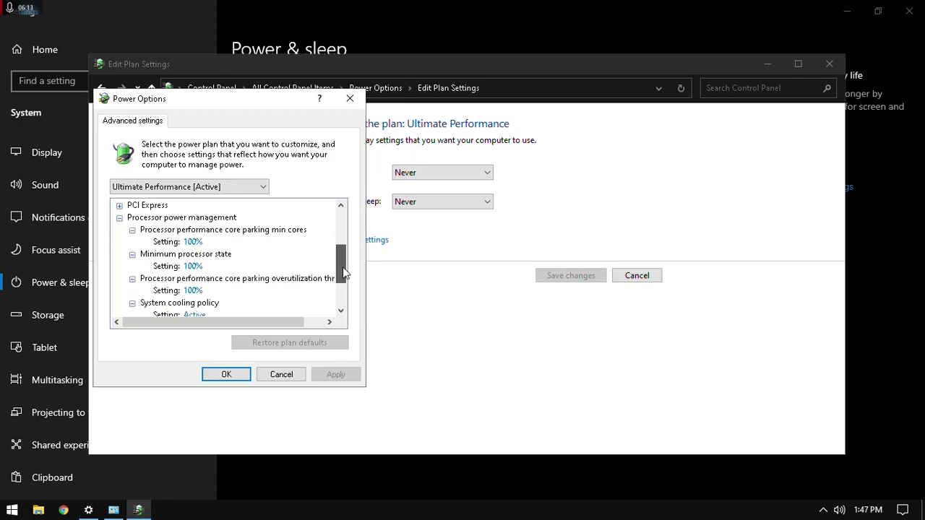
Set the core parking overutilization threshold to 100% and apply the change
left_click(193, 291)
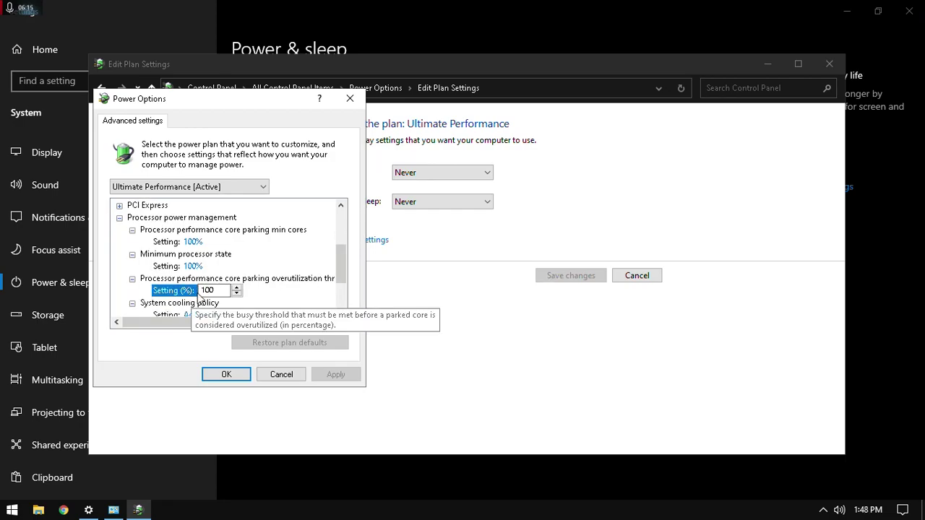
left_click(208, 291)
type("6")
double_click(208, 290)
type("75")
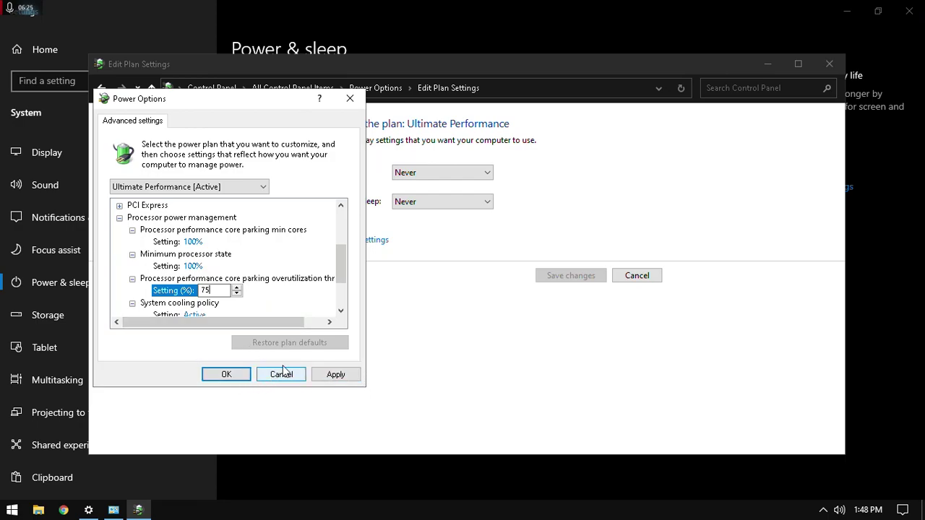
double_click(229, 290)
left_click(229, 291)
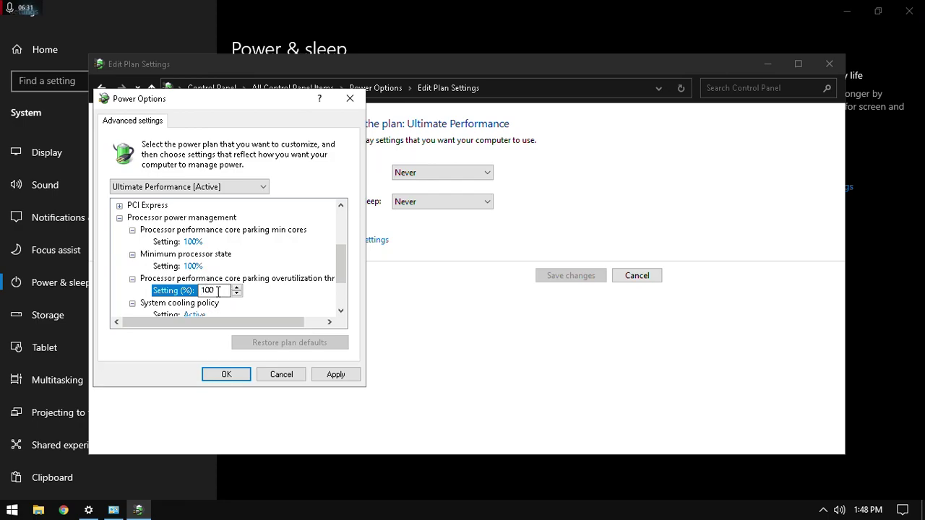
type("100")
left_click(338, 375)
left_click(215, 375)
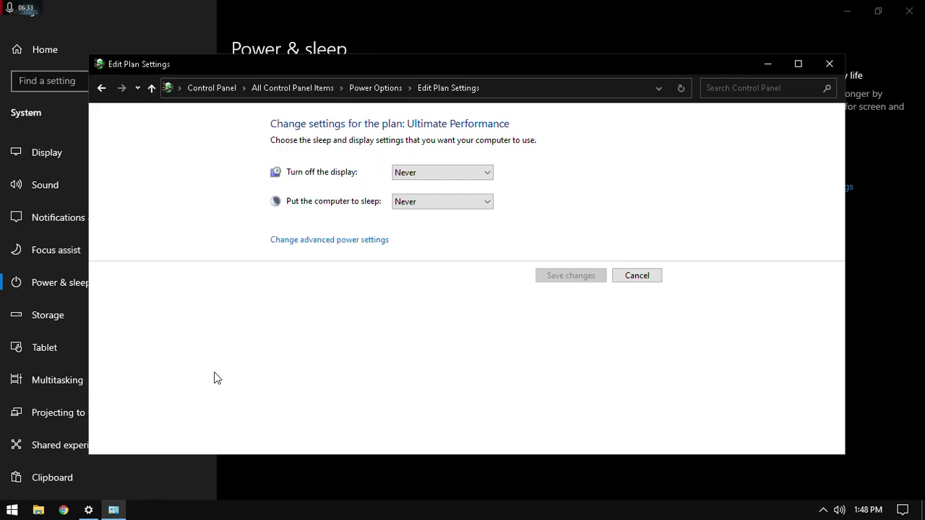
Close the plan settings and boost pack folder windows and refresh the desktop
left_click(829, 64)
double_click(177, 93)
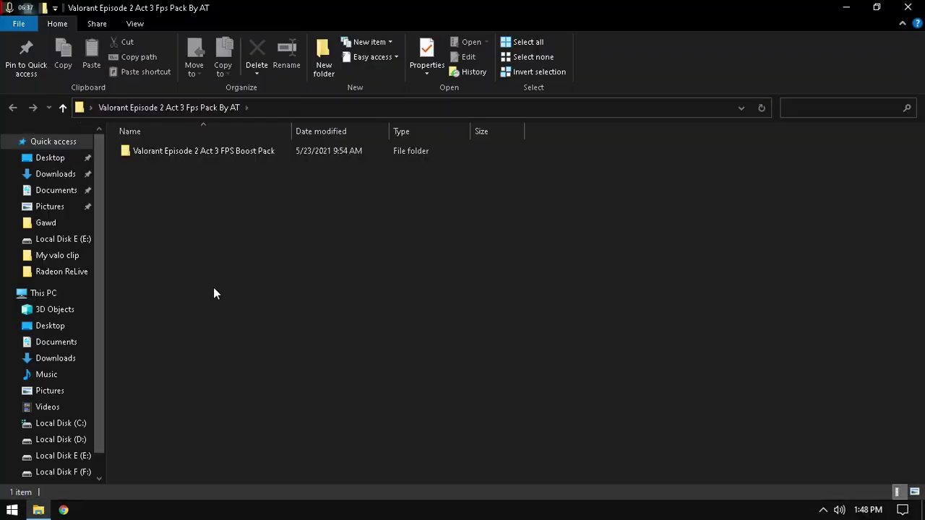
left_click(907, 8)
right_click(415, 202)
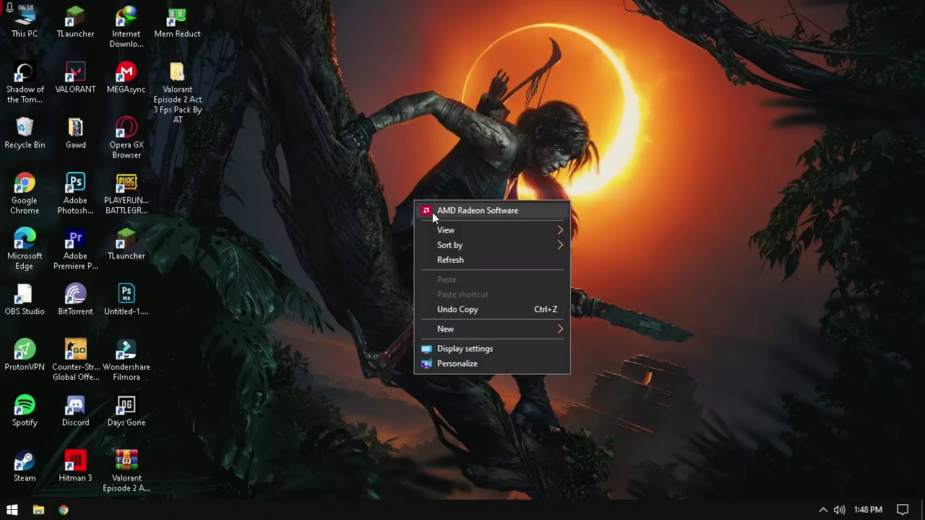
left_click(462, 261)
Add VALORANT.exe from the live folder to the Graphics settings app list
right_click(12, 509)
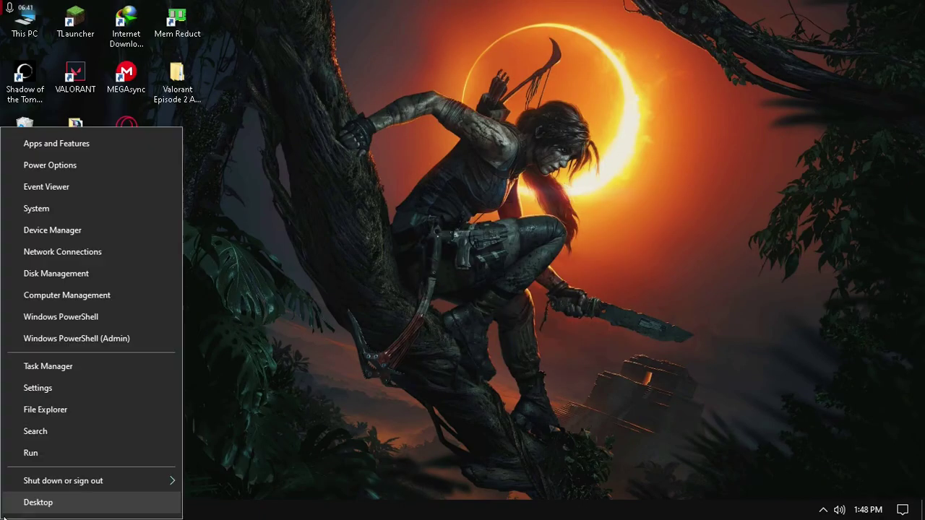
left_click(36, 435)
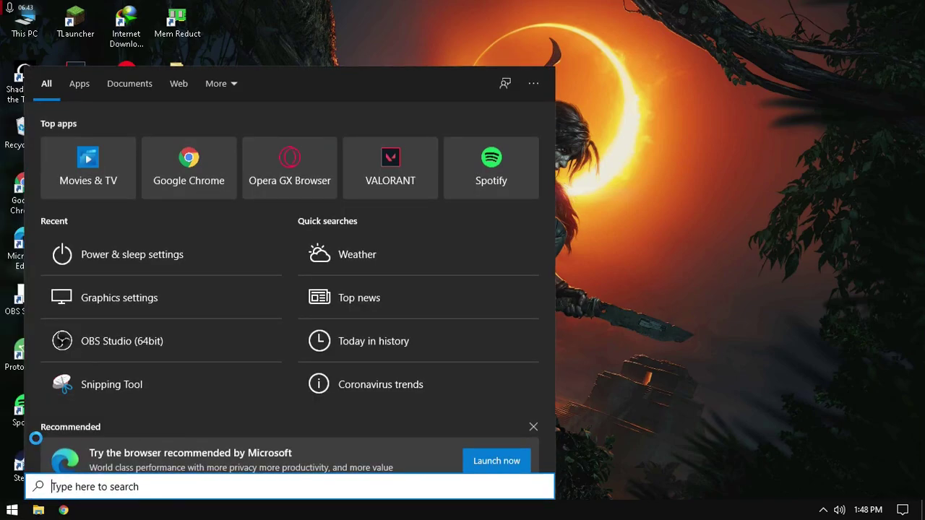
type("gra")
left_click(101, 144)
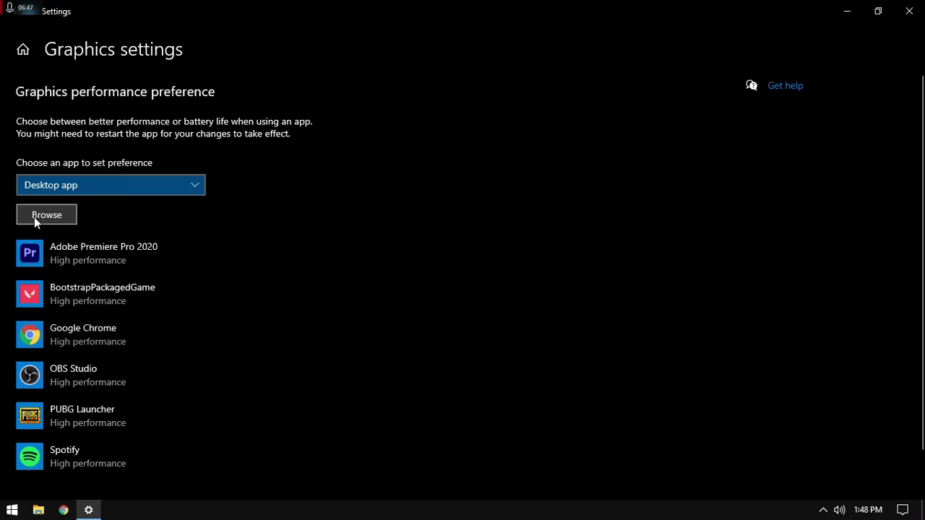
left_click(34, 217)
left_click(151, 126)
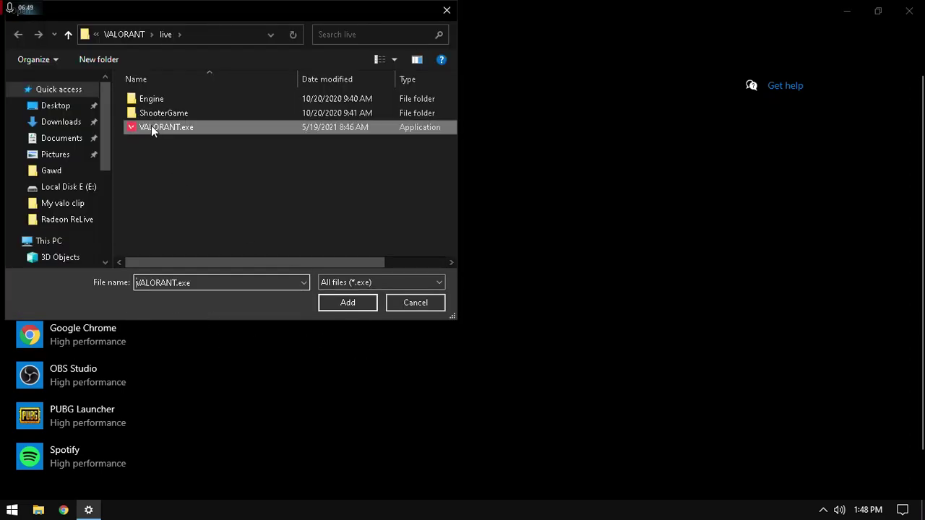
left_click(357, 303)
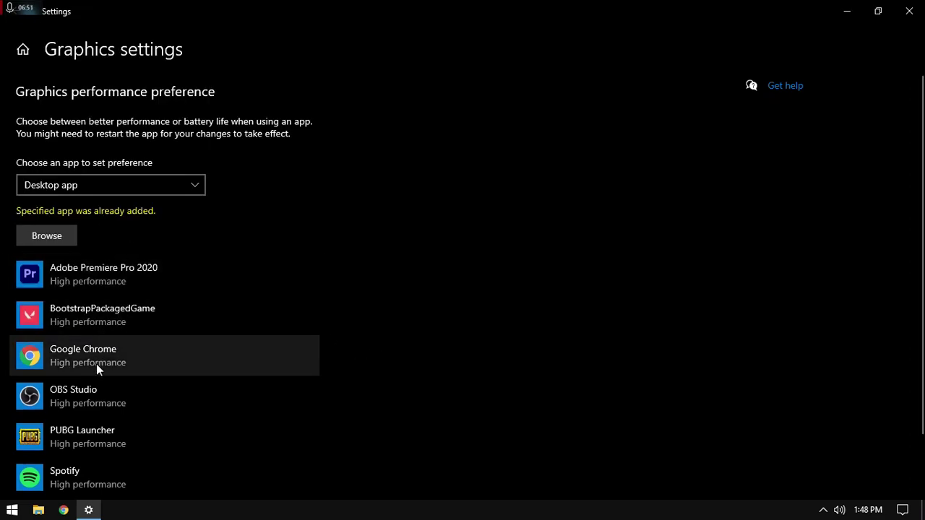
Set the BootstrapPackagedGame entry's graphics preference to High performance
left_click(123, 321)
left_click(217, 374)
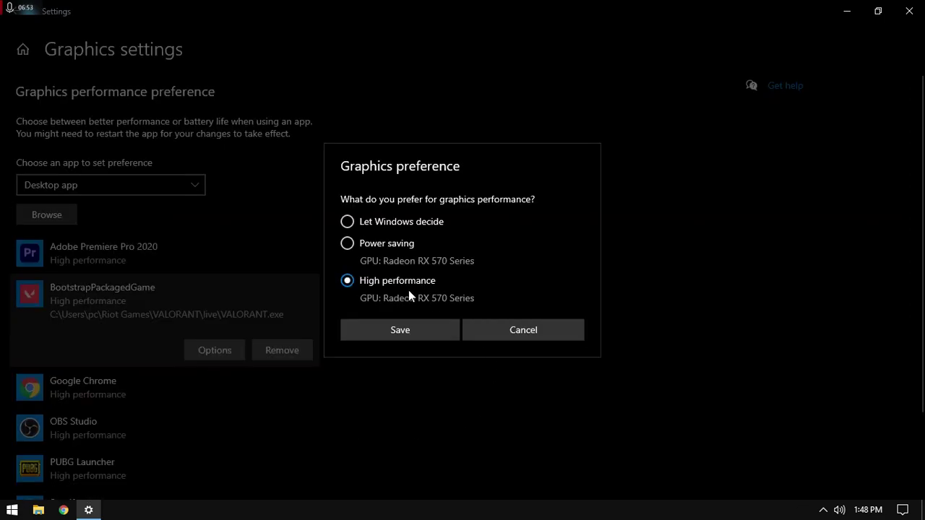
left_click(405, 328)
Open the Riot client's file location from the VALORANT desktop shortcut
key("alt+F4")
right_click(392, 167)
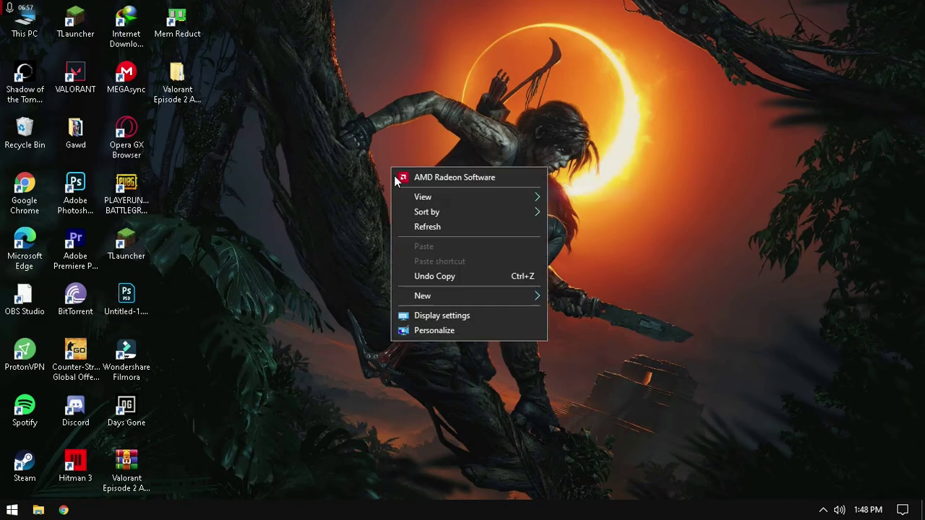
left_click(419, 228)
right_click(65, 82)
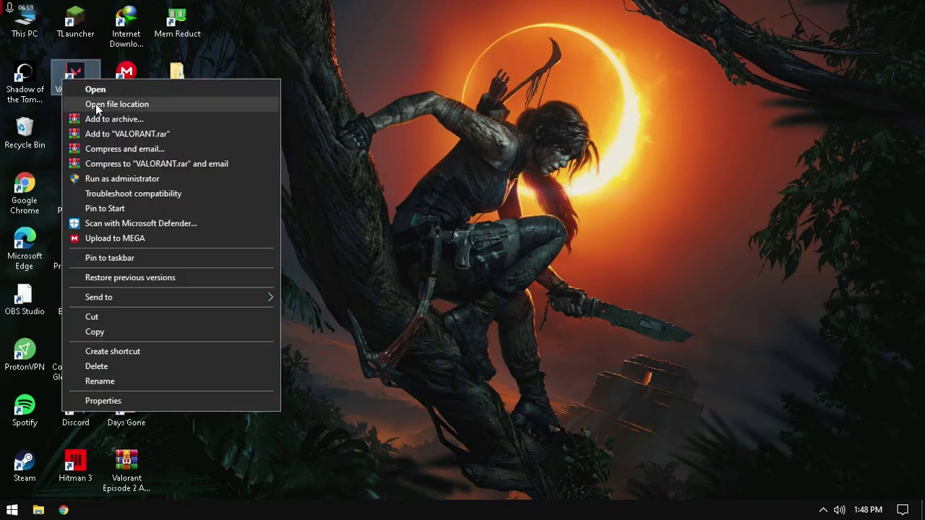
left_click(94, 105)
Save all-users compatibility settings for RiotClientServices.exe, running it as administrator
right_click(149, 219)
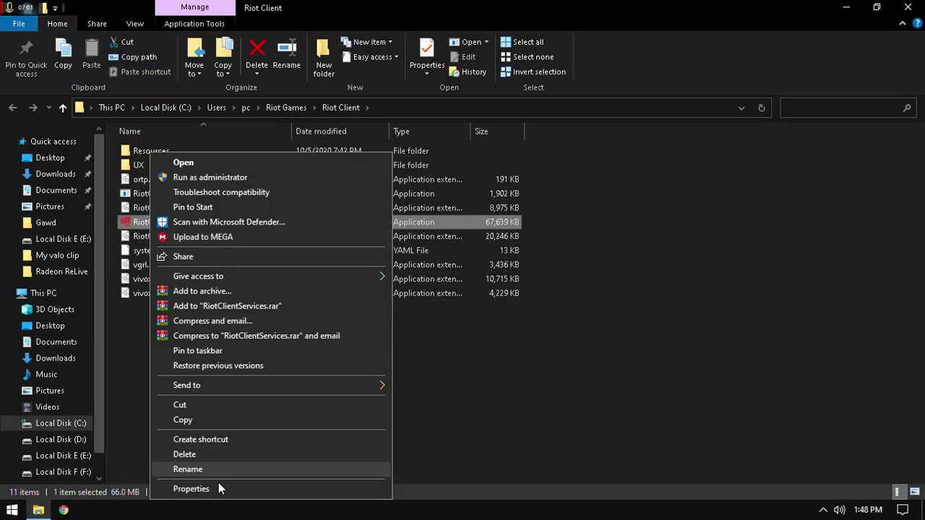
left_click(209, 489)
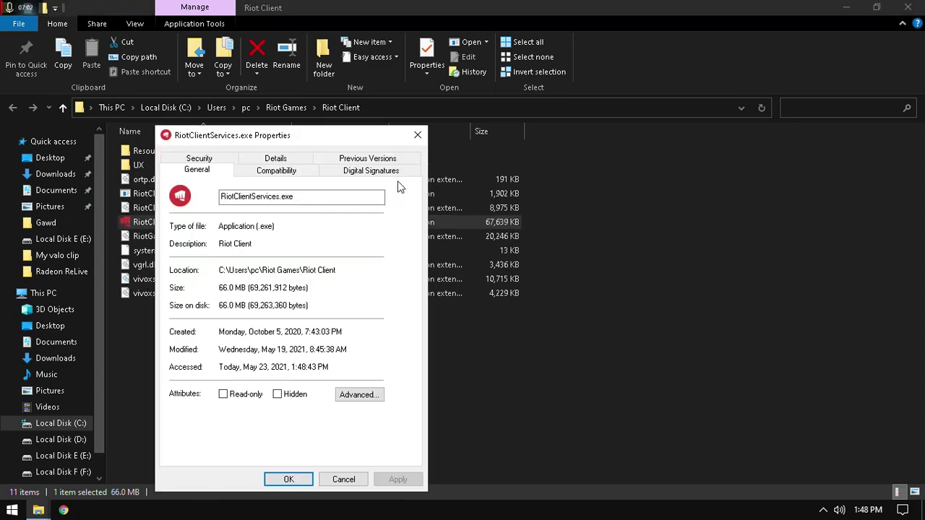
left_click(277, 174)
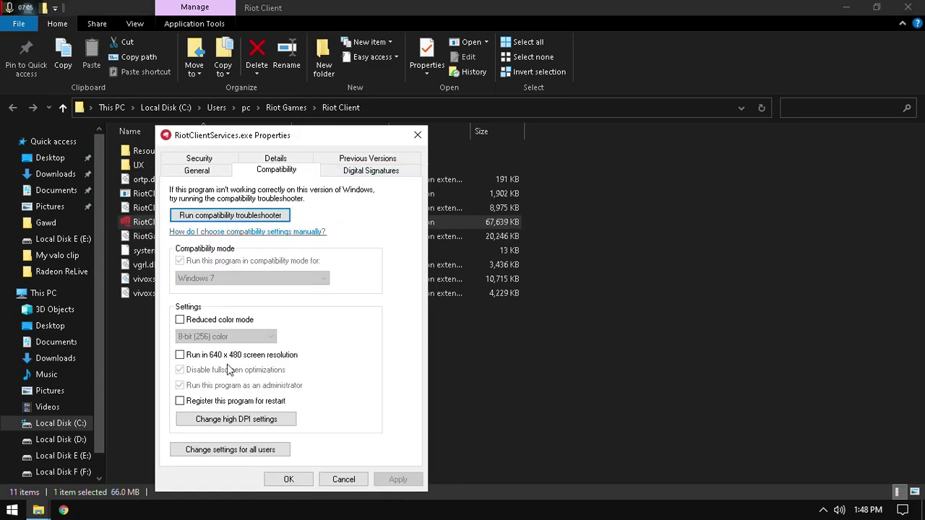
left_click(232, 451)
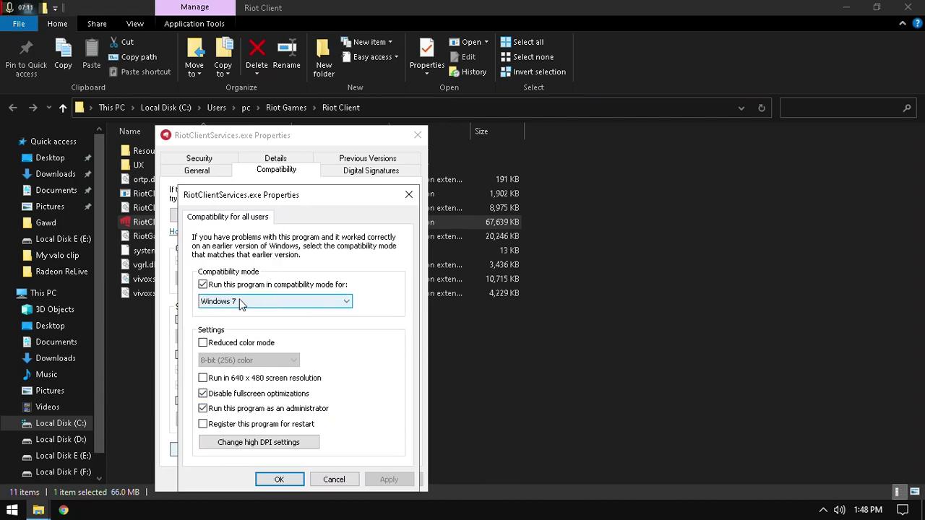
left_click(279, 479)
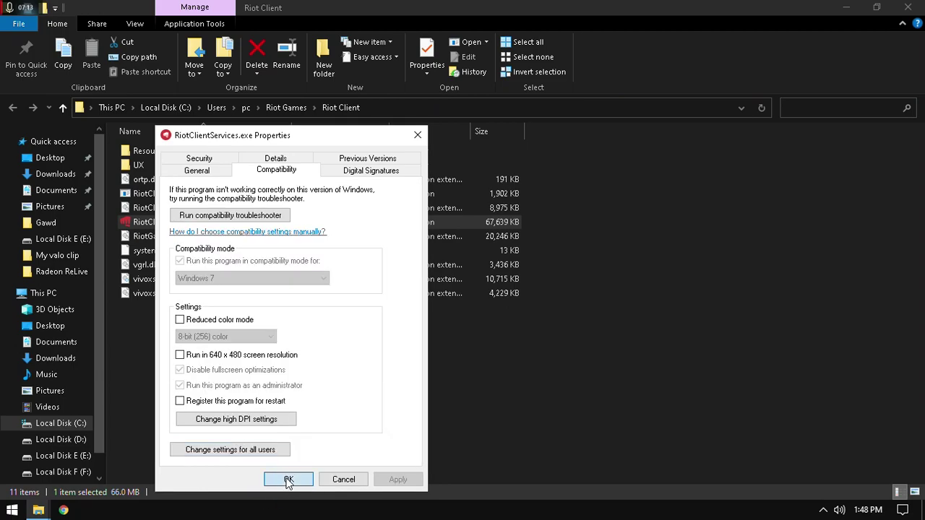
left_click(291, 480)
Open the compatibility properties of VALORANT.exe in the VALORANT\live folder
left_click(294, 110)
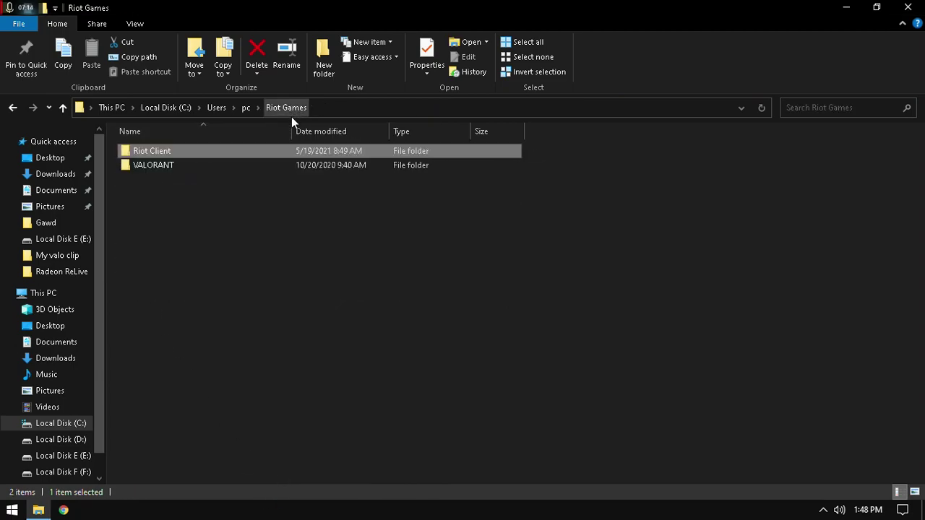
double_click(187, 163)
double_click(157, 150)
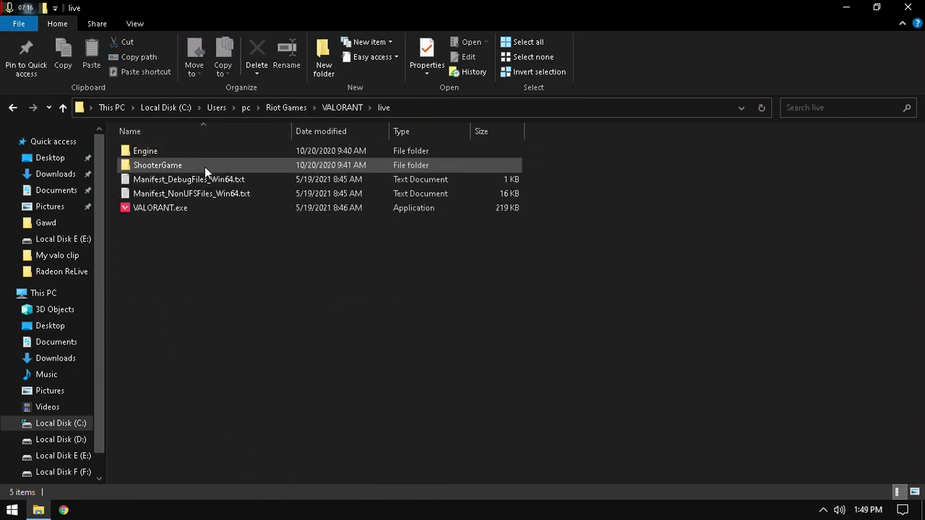
right_click(176, 207)
left_click(217, 488)
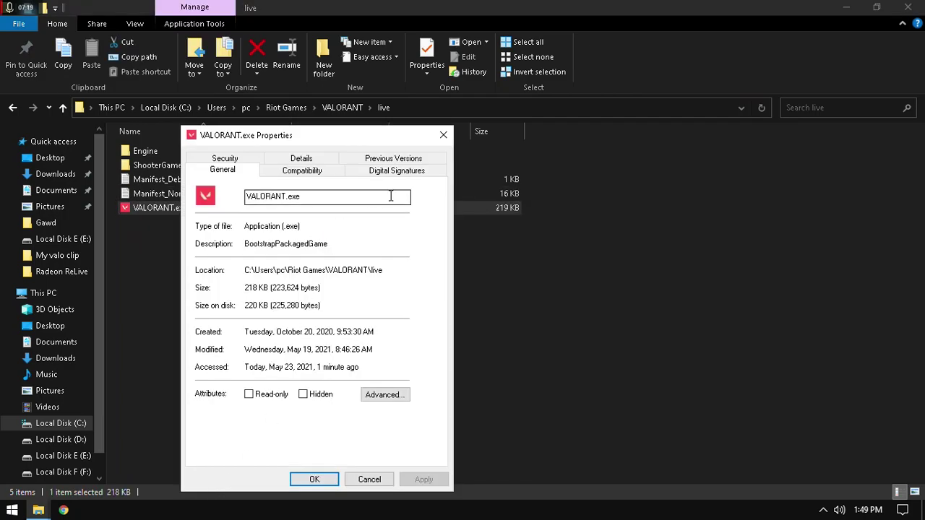
left_click(311, 174)
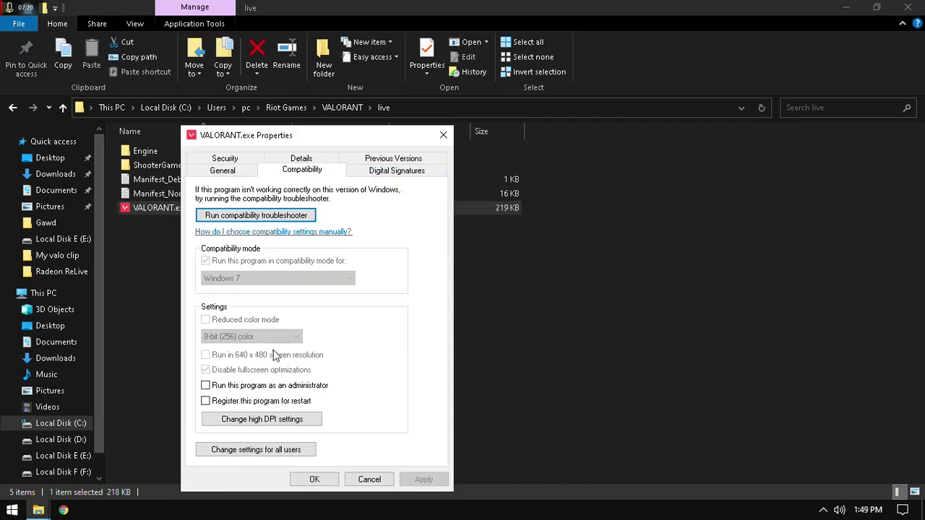
Make VALORANT.exe run as administrator for all users, then close File Explorer
left_click(248, 393)
left_click(248, 451)
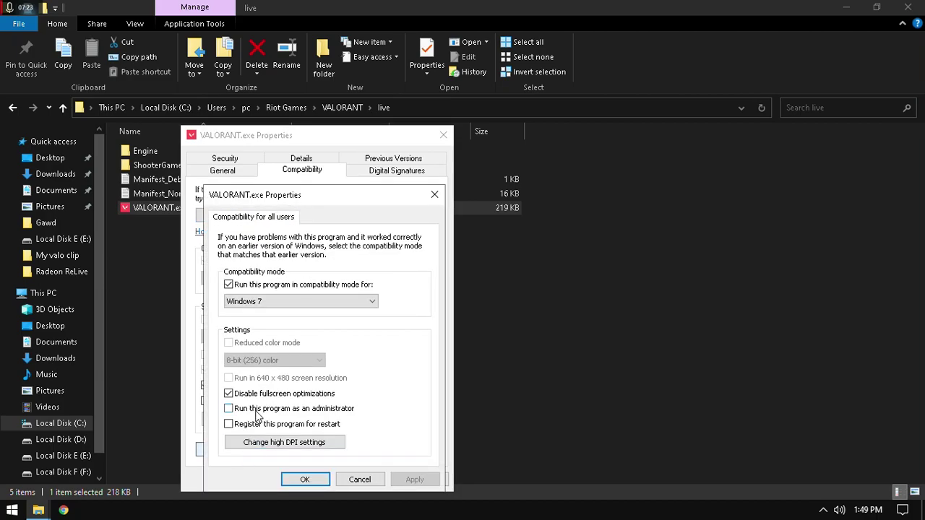
left_click(256, 409)
left_click(414, 479)
left_click(303, 479)
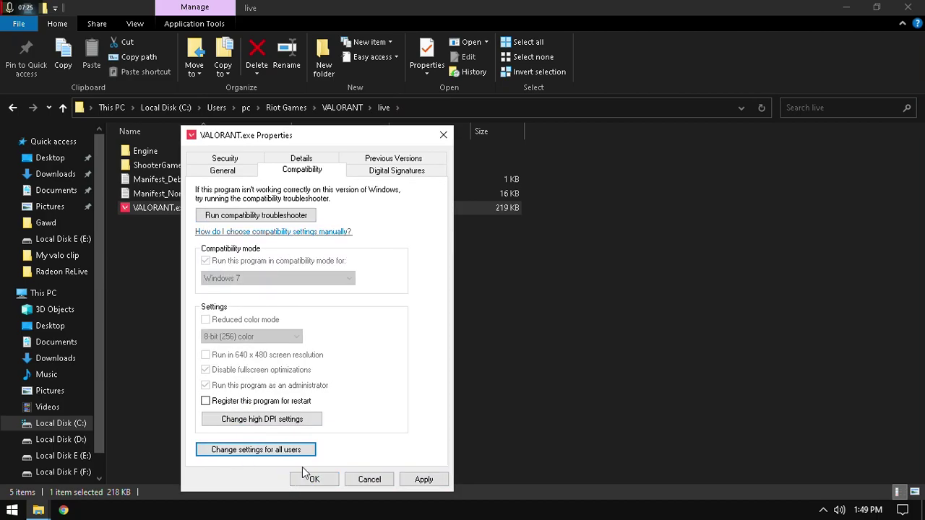
left_click(318, 481)
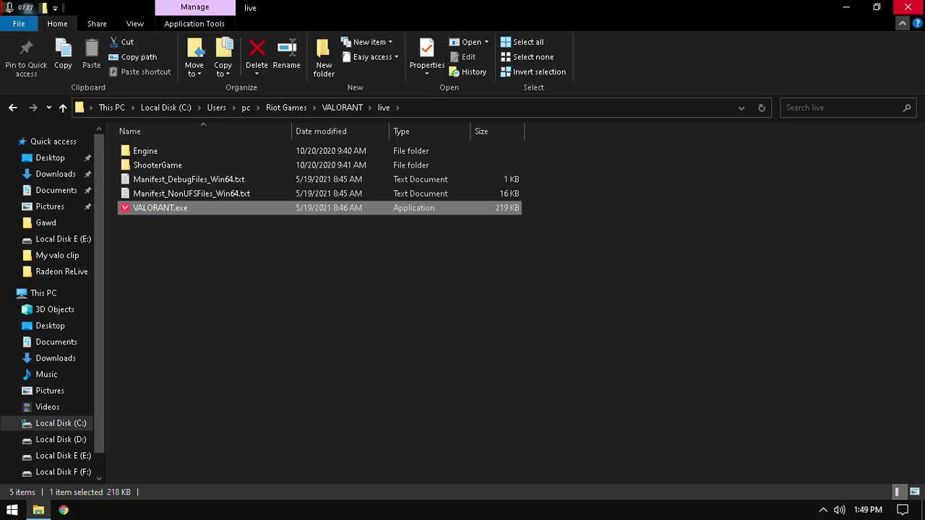
left_click(908, 7)
right_click(433, 153)
left_click(473, 219)
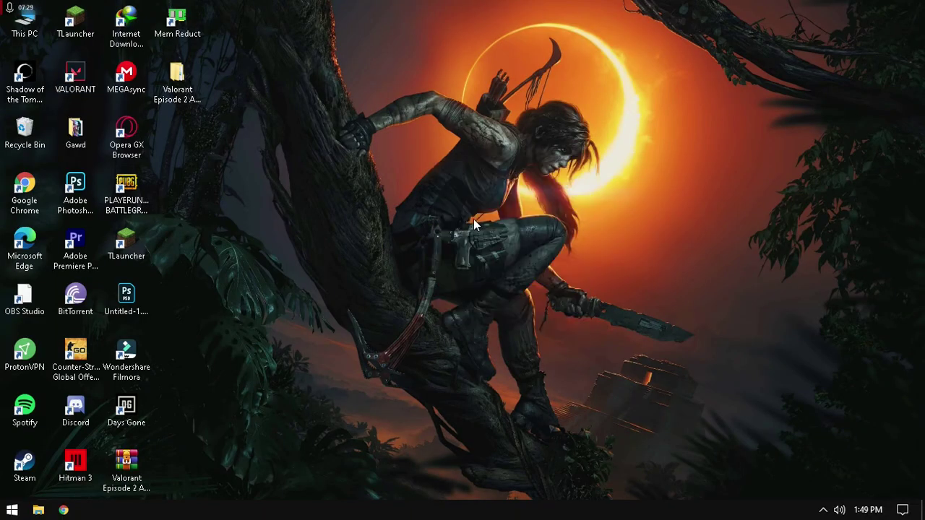